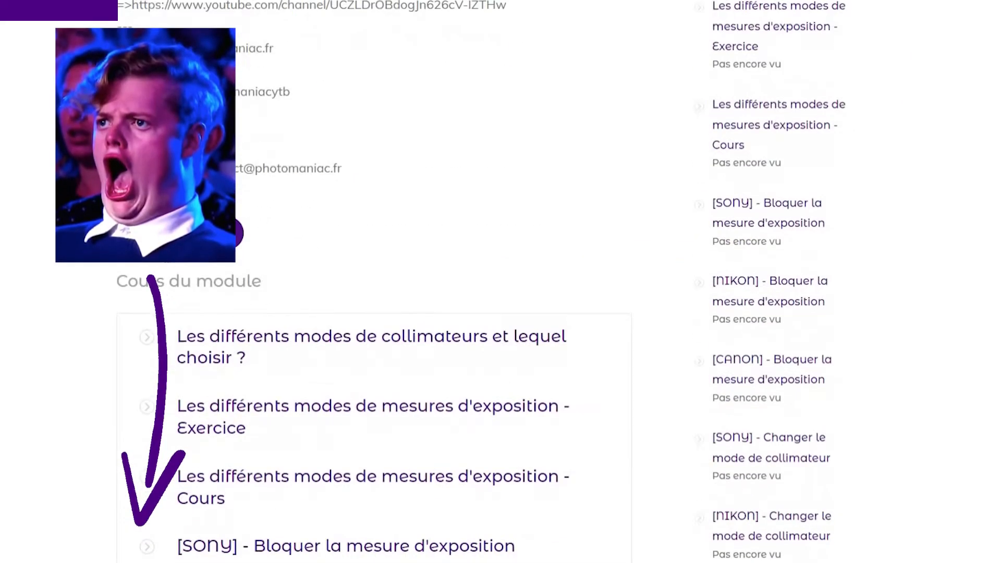
# Look through the course module's list of lessons on exposure metering, autofocus points, back button focus, ISO and white balance.
pyautogui.scroll(-15, 365, 282)
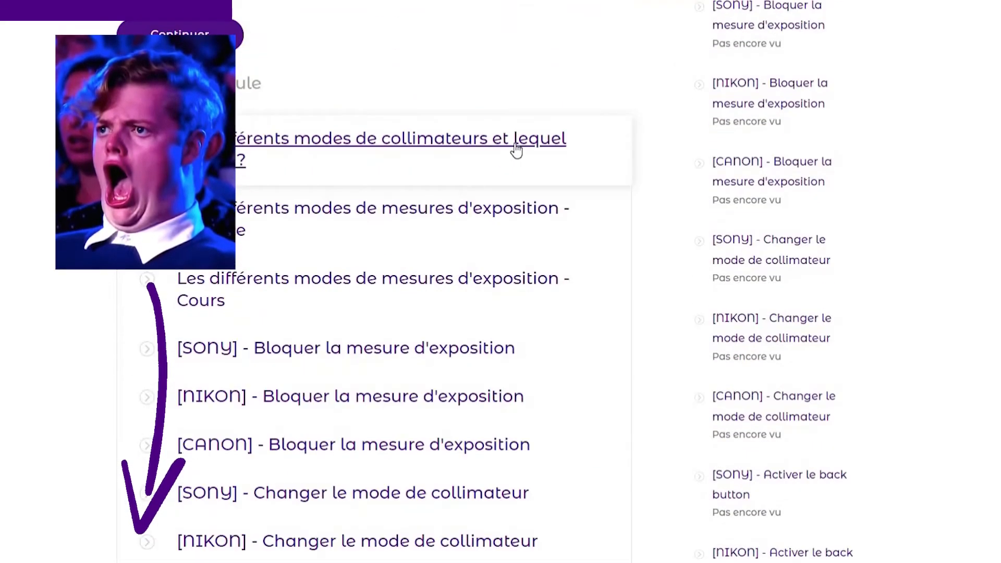
pyautogui.click(514, 150)
pyautogui.scroll(-10, 365, 281)
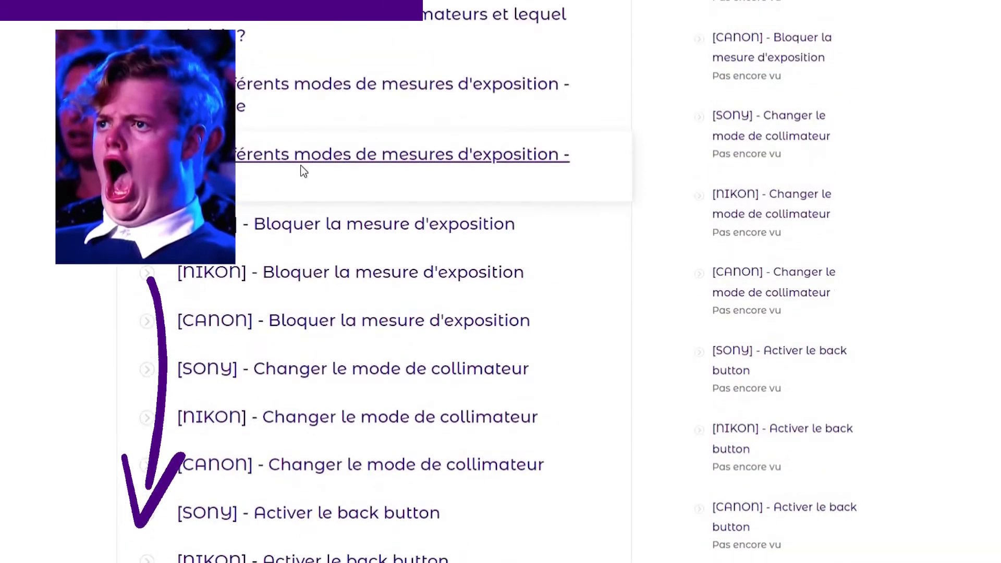
pyautogui.scroll(-15, 303, 169)
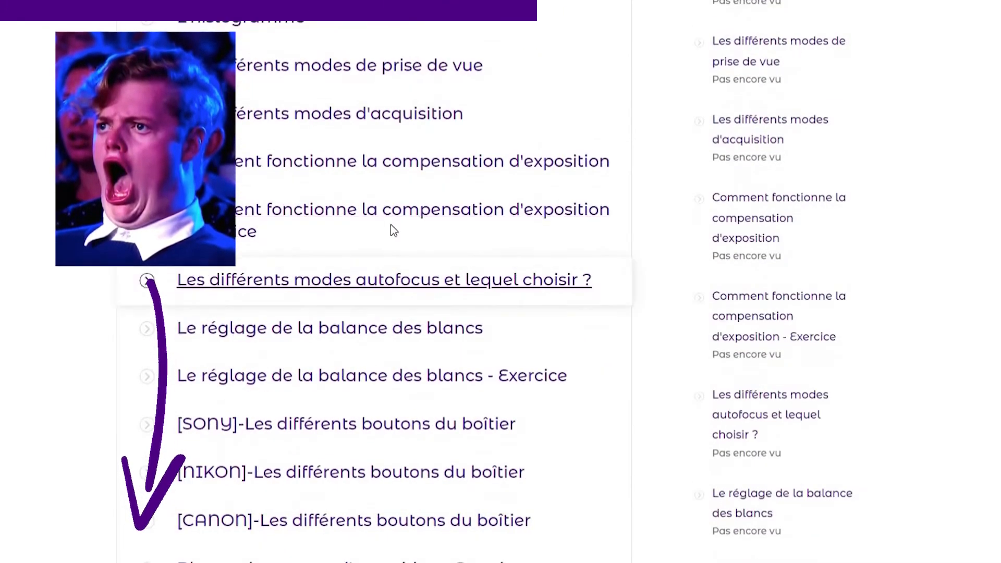
pyautogui.click(486, 214)
pyautogui.scroll(-10, 486, 214)
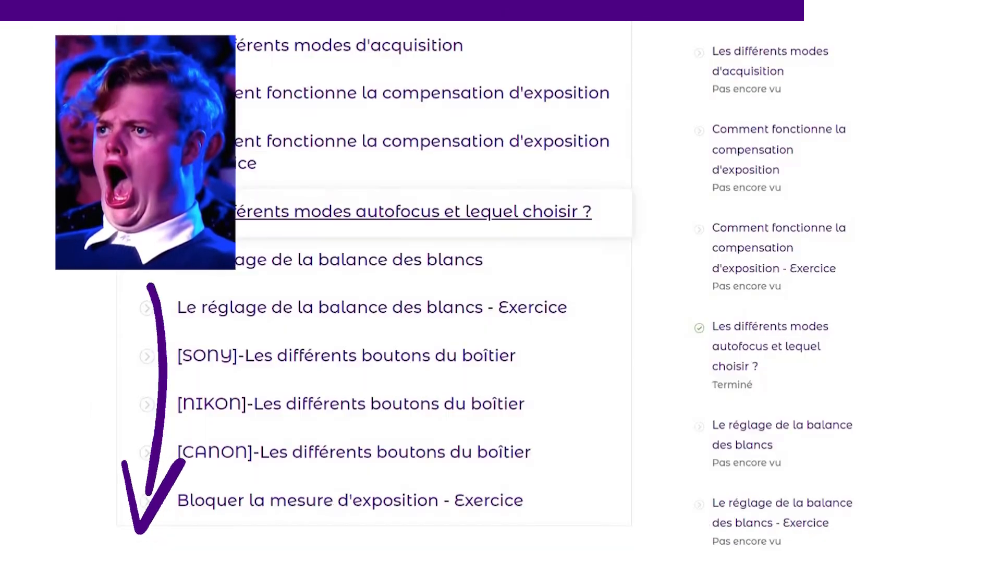
pyautogui.scroll(15, 329, 157)
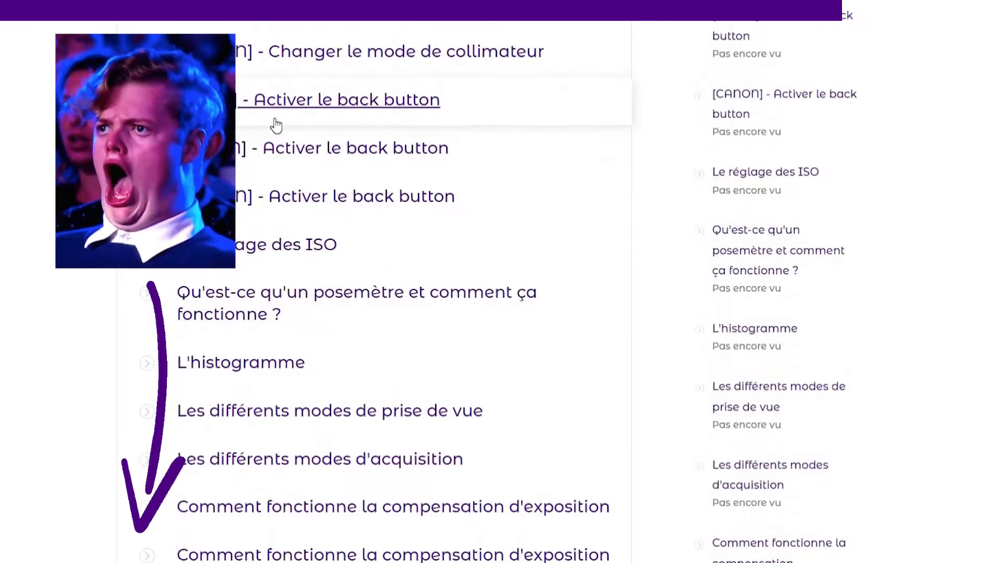
pyautogui.click(330, 156)
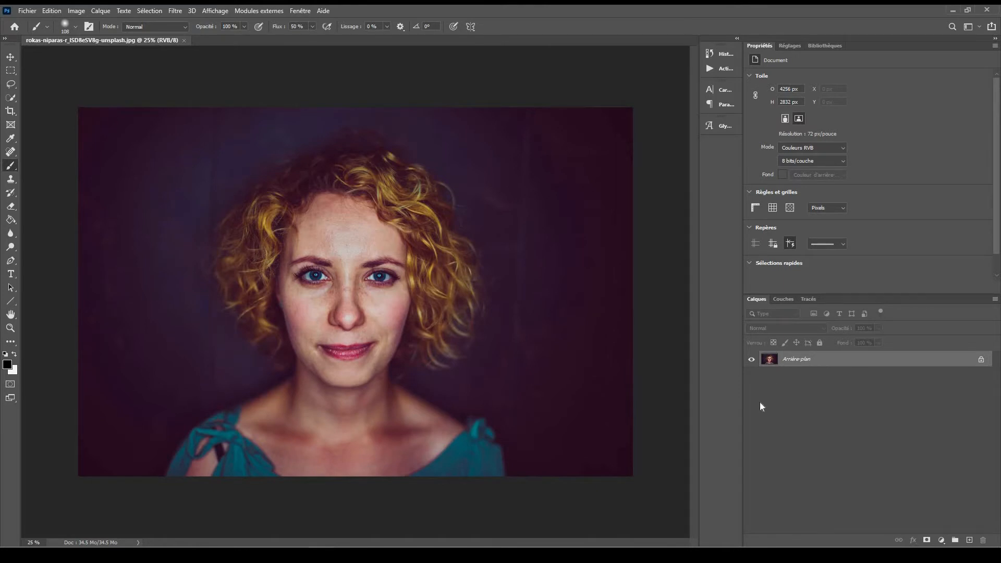
# Create a colour-inverted duplicate of the background layer and set its blend mode to Lumière vive.
pyautogui.hotkey('ctrl', 'j')
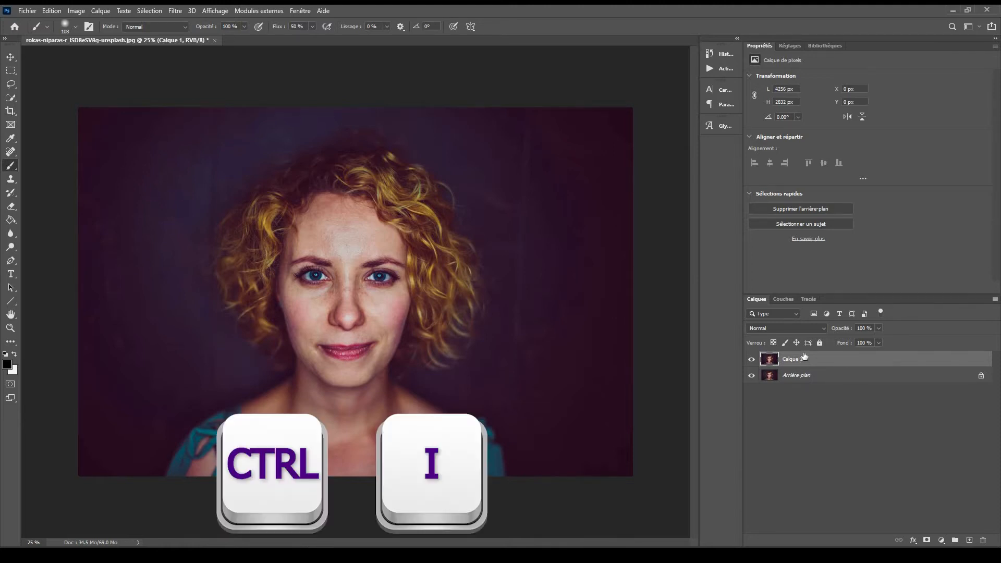
pyautogui.hotkey('ctrl', 'i')
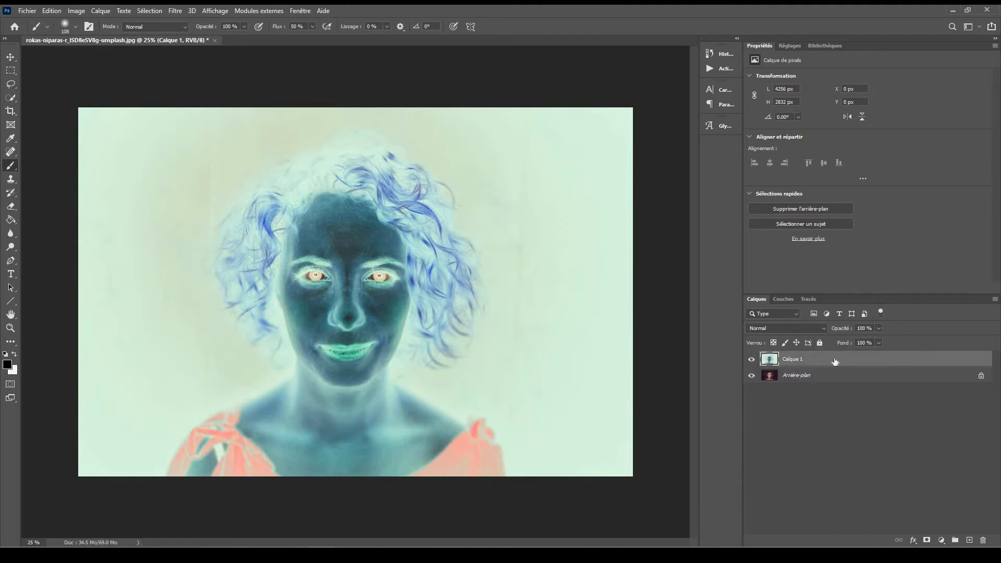
pyautogui.click(804, 332)
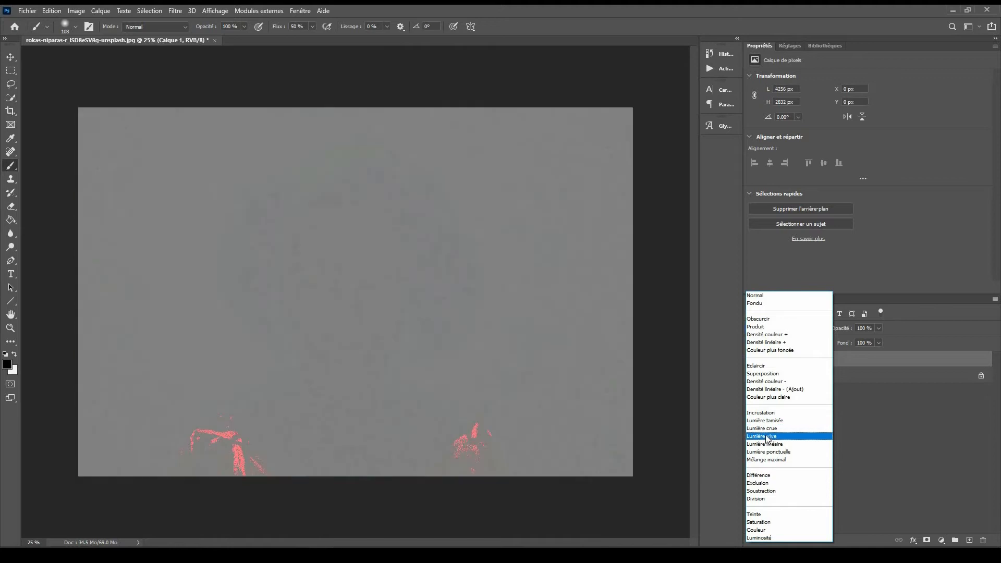
pyautogui.click(766, 436)
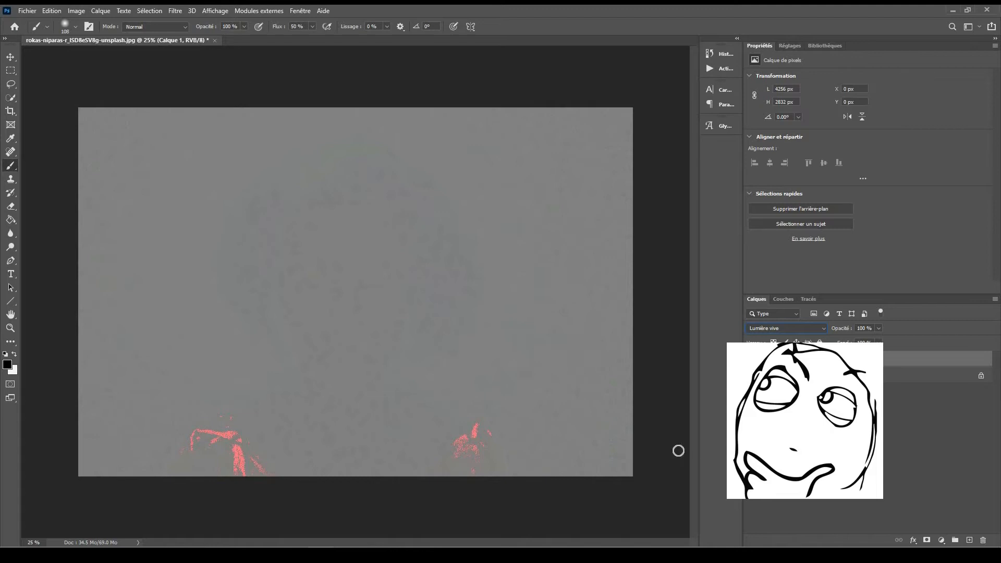
# Apply the Passe-haut filter with a 24-pixel radius to the inverted layer.
pyautogui.click(176, 11)
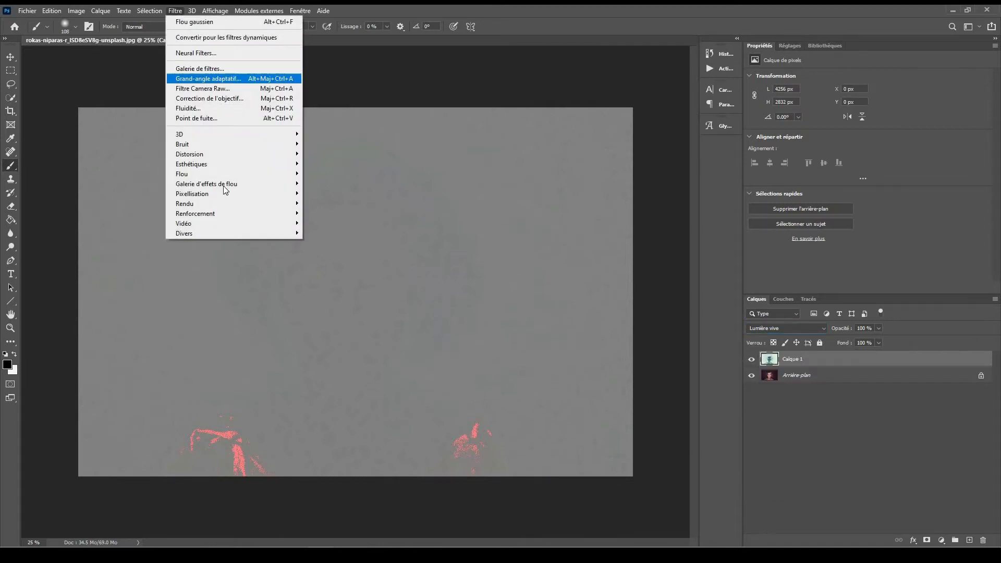
pyautogui.moveTo(224, 232)
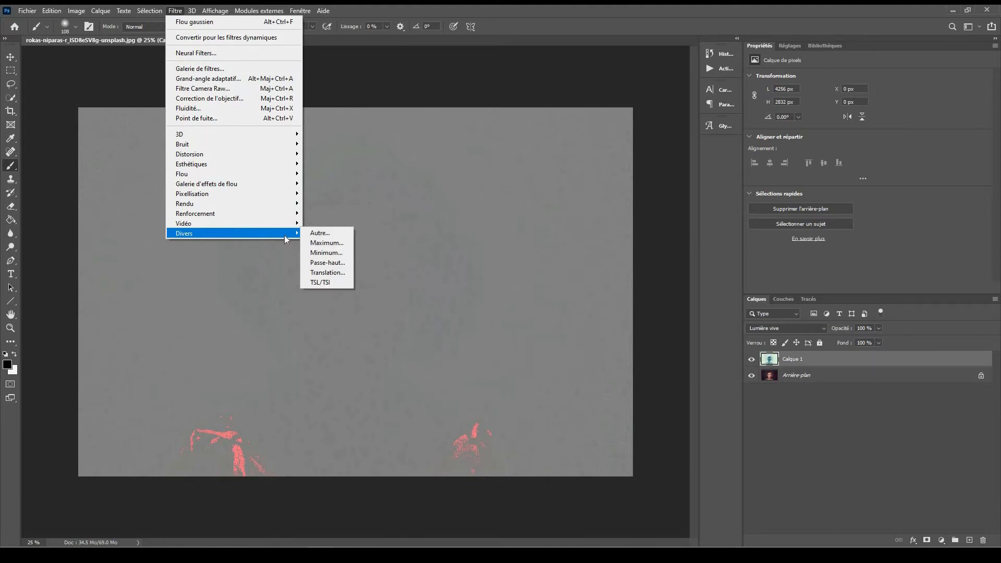
pyautogui.click(328, 263)
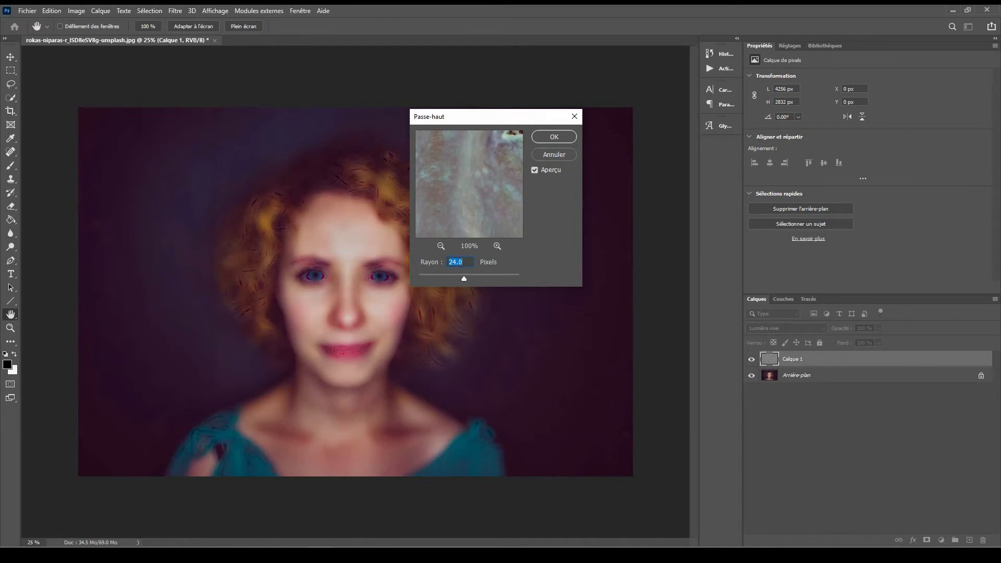
pyautogui.click(553, 137)
pyautogui.press('b')
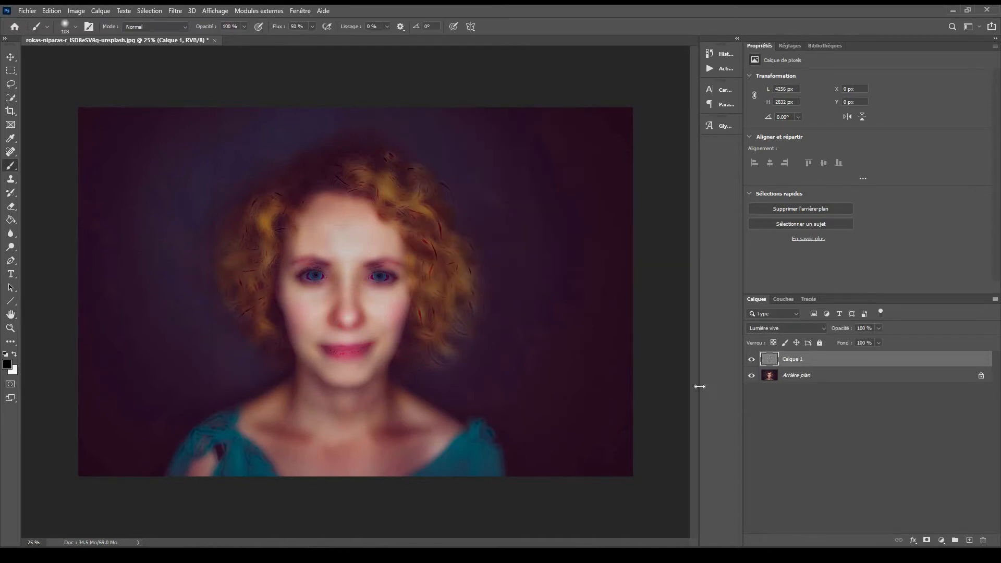
# Open the Flou gaussien filter for the high-pass layer and preview its effect on the skin under the eye and beside the nose.
pyautogui.click(177, 11)
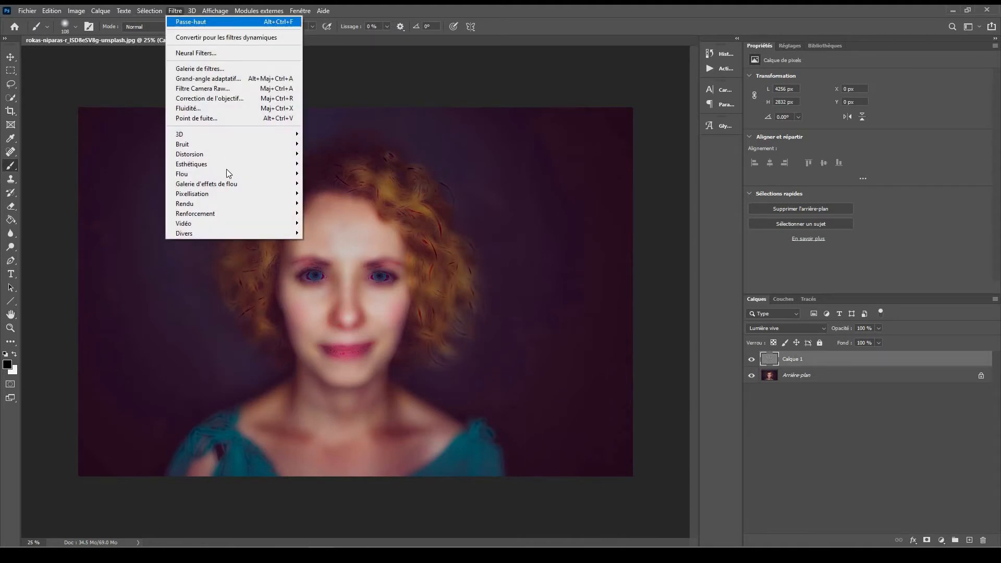
pyautogui.moveTo(236, 175)
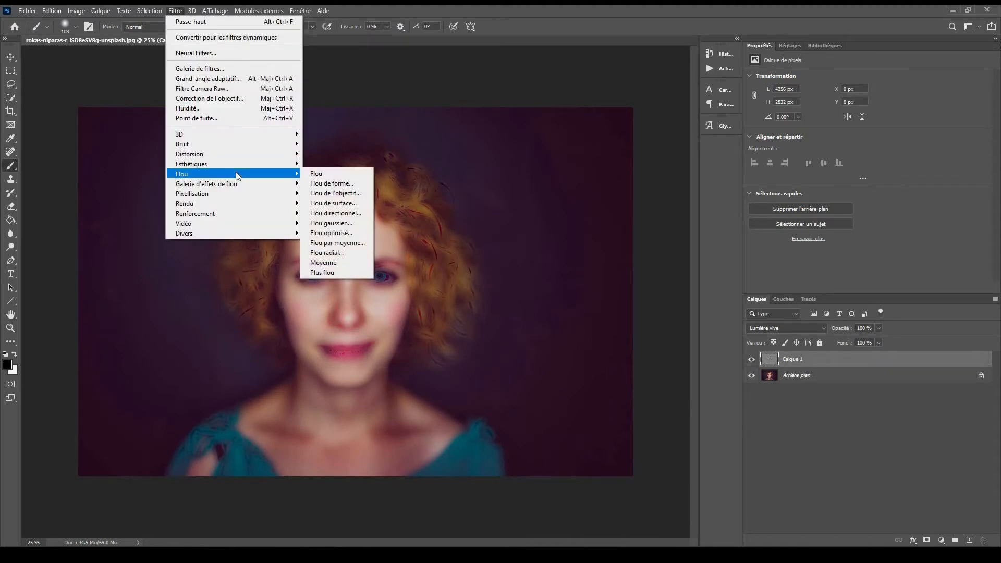
pyautogui.click(346, 223)
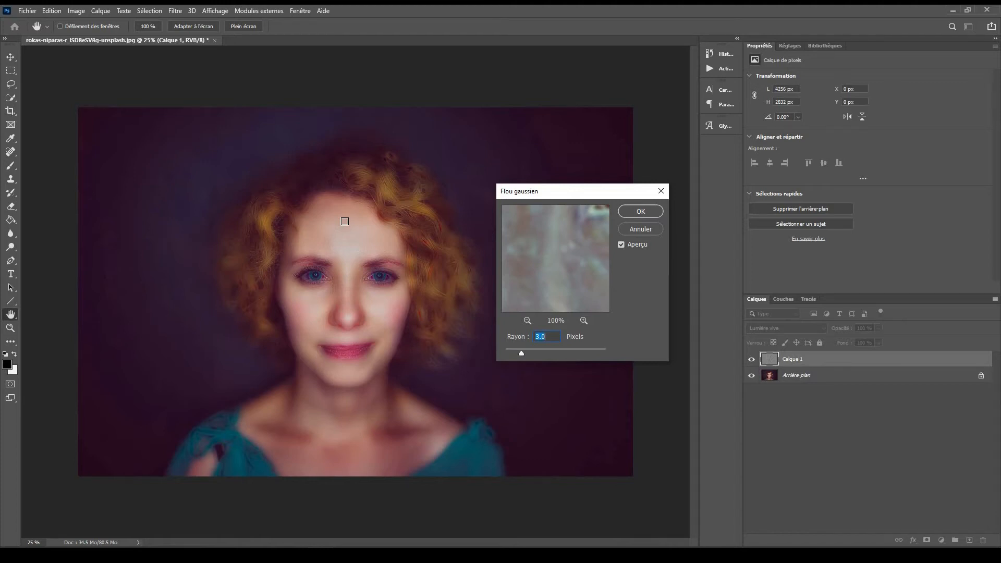
pyautogui.click(325, 277)
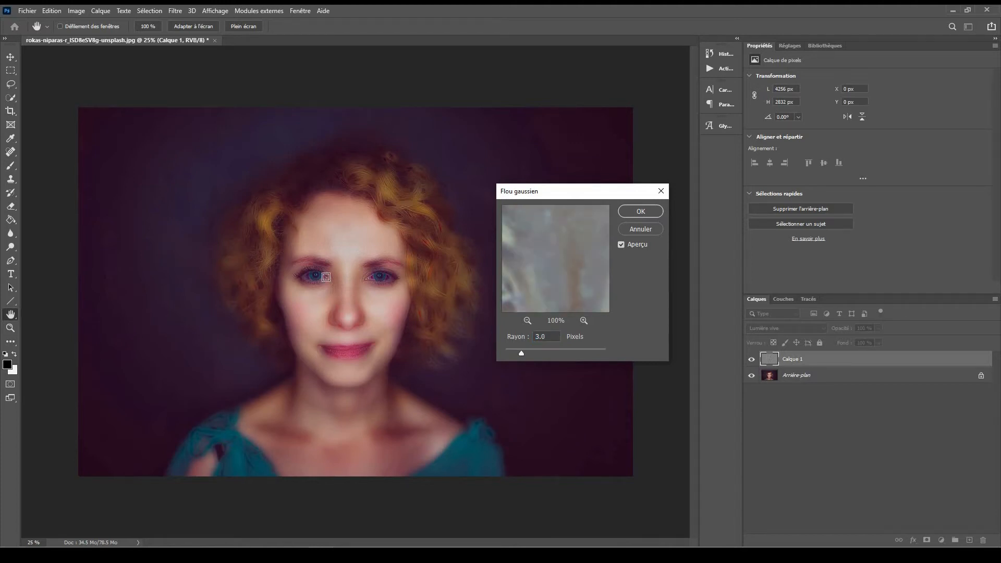
pyautogui.press('ctrl')
pyautogui.press('alt')
pyautogui.keyDown('ctrl'); pyautogui.click(326, 277); pyautogui.keyUp('ctrl')
pyautogui.keyDown('ctrl'); pyautogui.click(328, 295); pyautogui.keyUp('ctrl')
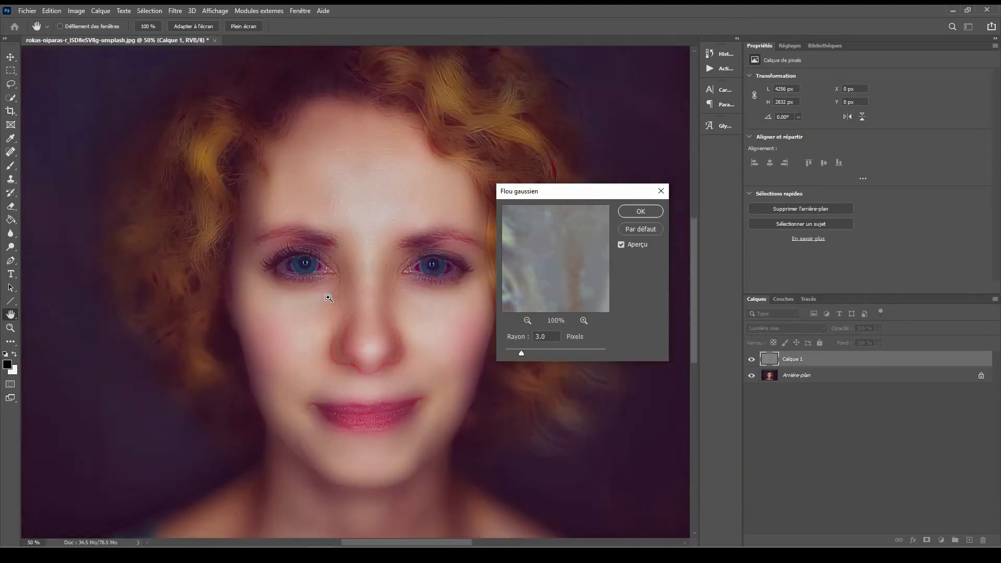
pyautogui.keyDown('ctrl'); pyautogui.click(328, 298); pyautogui.keyUp('ctrl')
pyautogui.keyDown('ctrl'); pyautogui.click(329, 297); pyautogui.keyUp('ctrl')
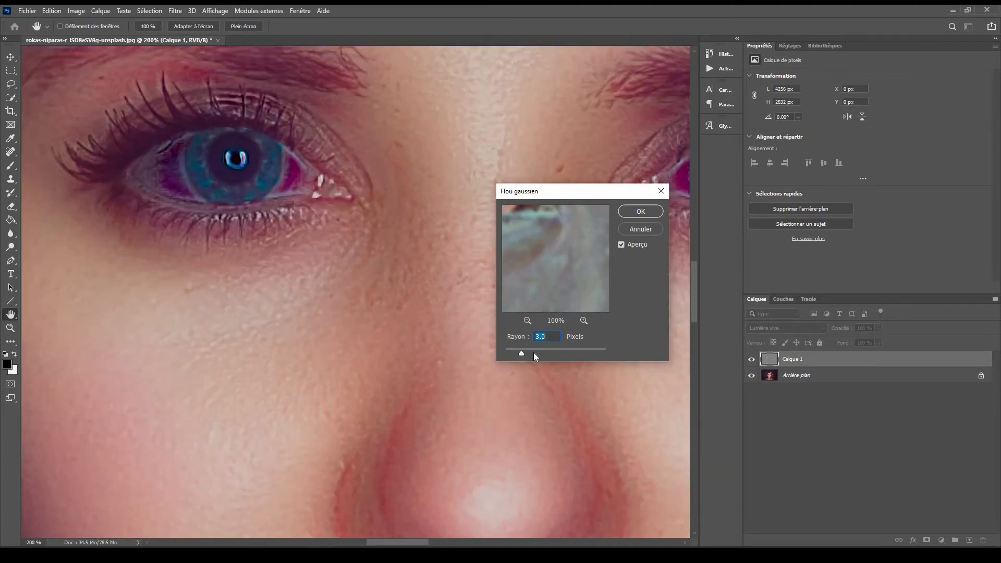
# Try a larger blur radius of about 8.6 pixels, then apply the Gaussian blur with a 3-pixel radius.
pyautogui.click(555, 353)
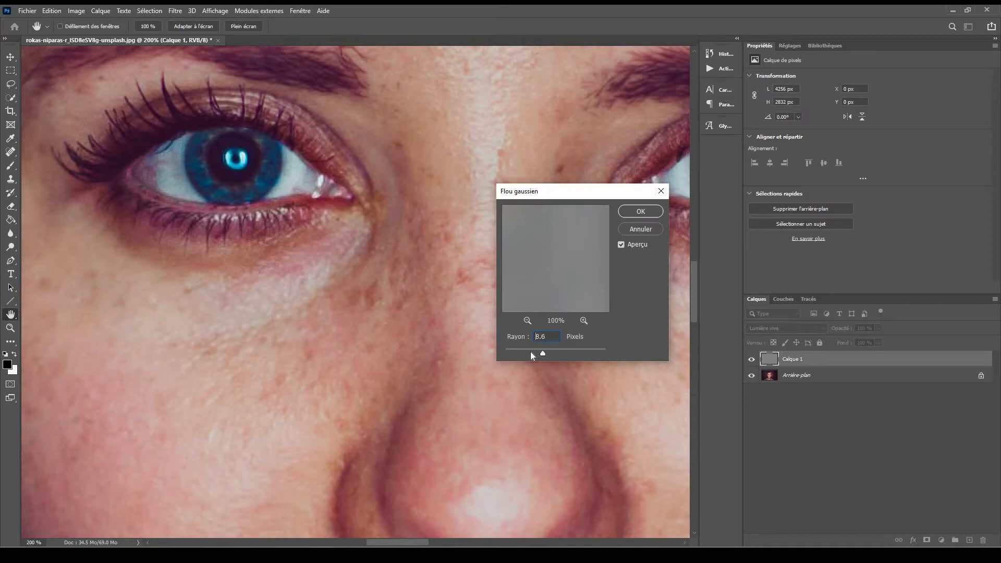
pyautogui.moveTo(519, 353); pyautogui.dragTo(522, 351)
pyautogui.write('3')
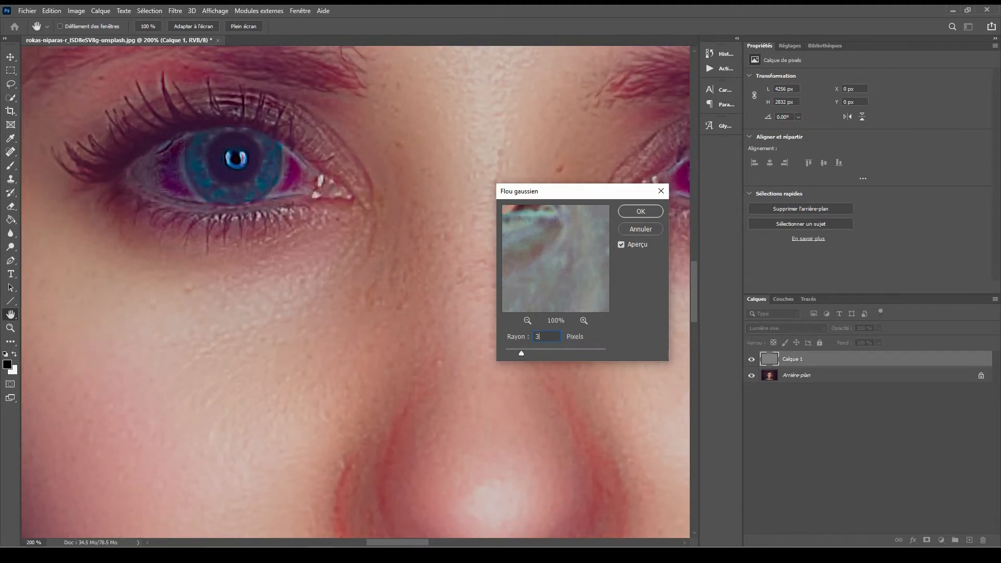
pyautogui.click(633, 215)
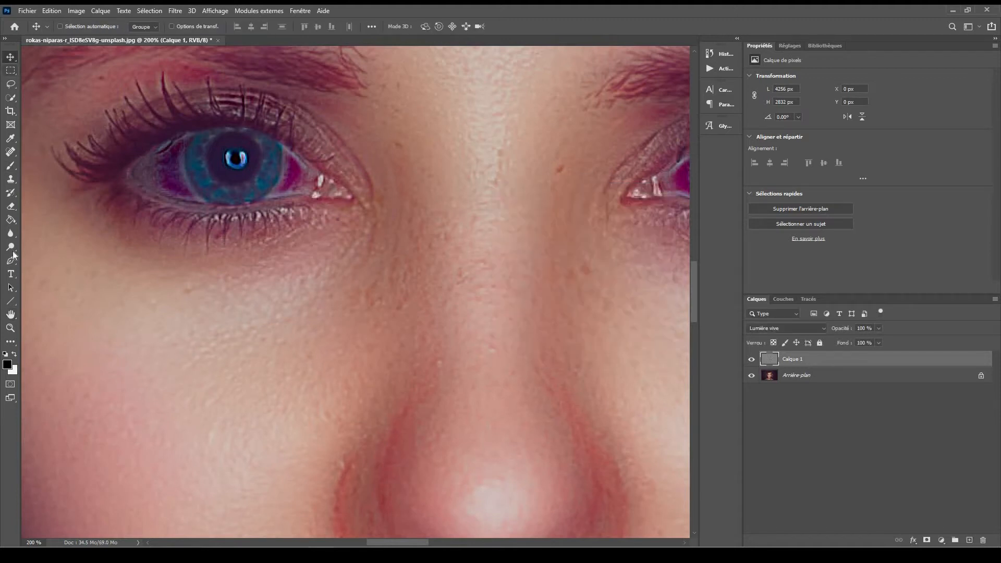
# Fit the whole portrait in view and add a black layer mask to the blurred high-pass layer.
pyautogui.click(10, 328)
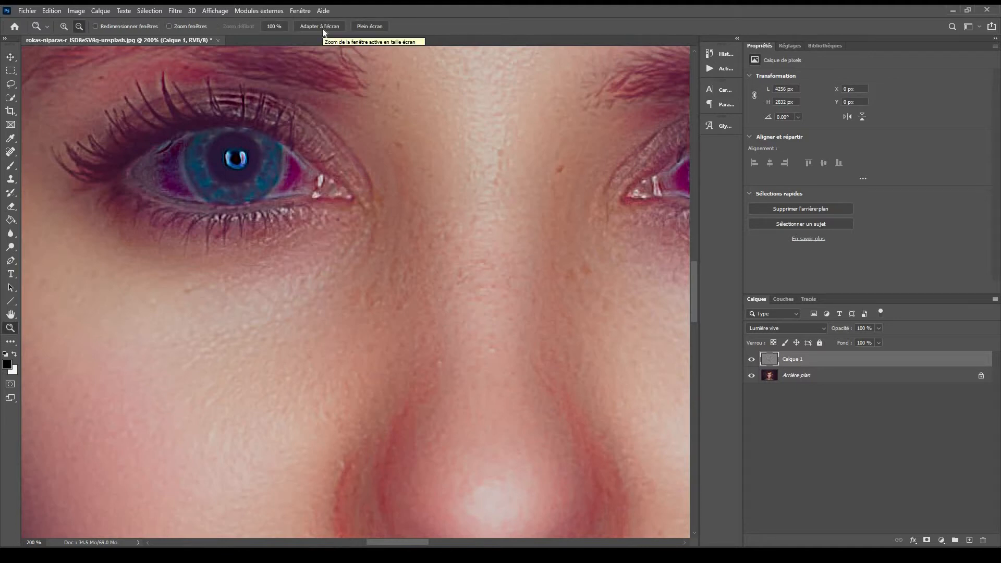
pyautogui.click(323, 30)
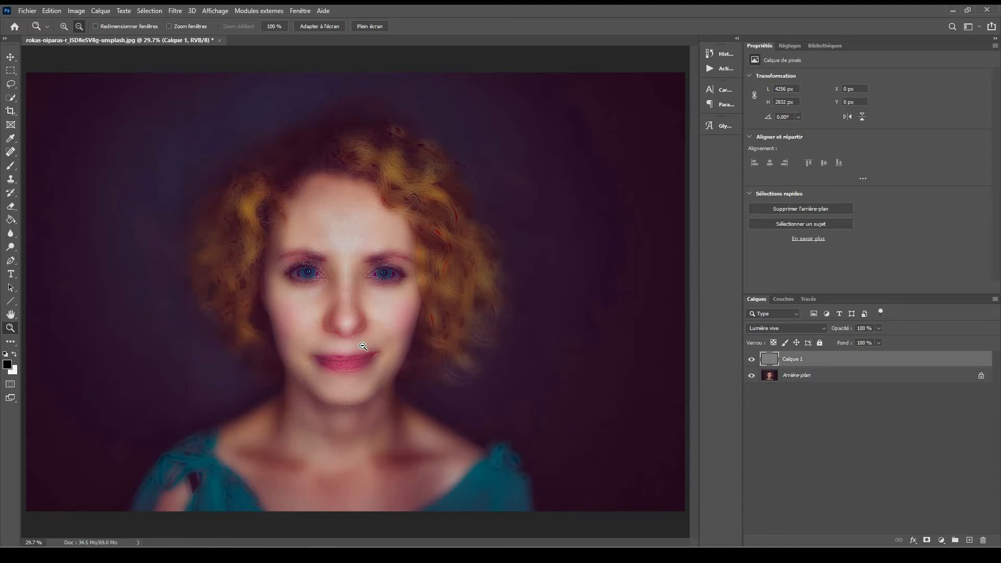
pyautogui.press('alt')
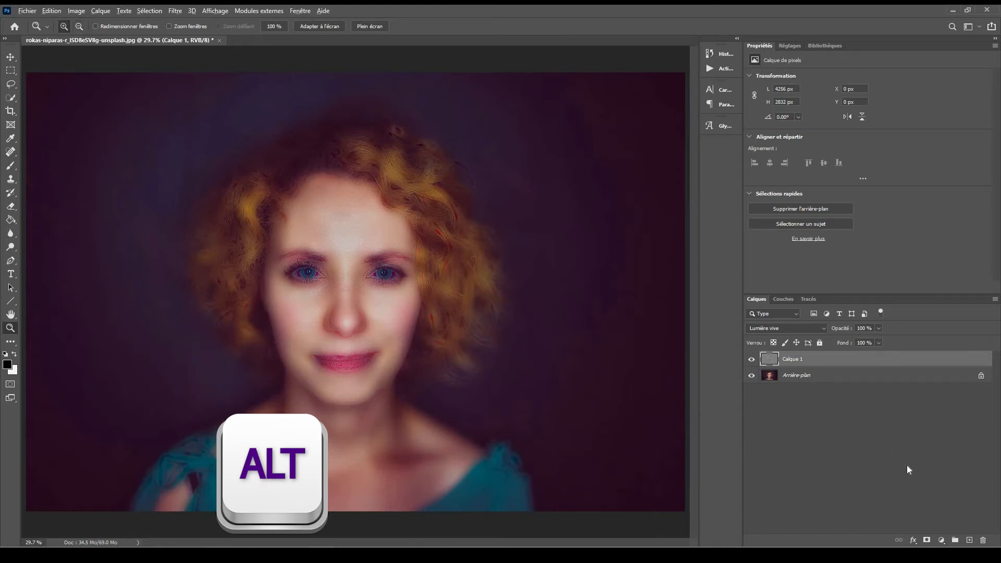
pyautogui.keyDown('alt'); pyautogui.click(927, 541); pyautogui.keyUp('alt')
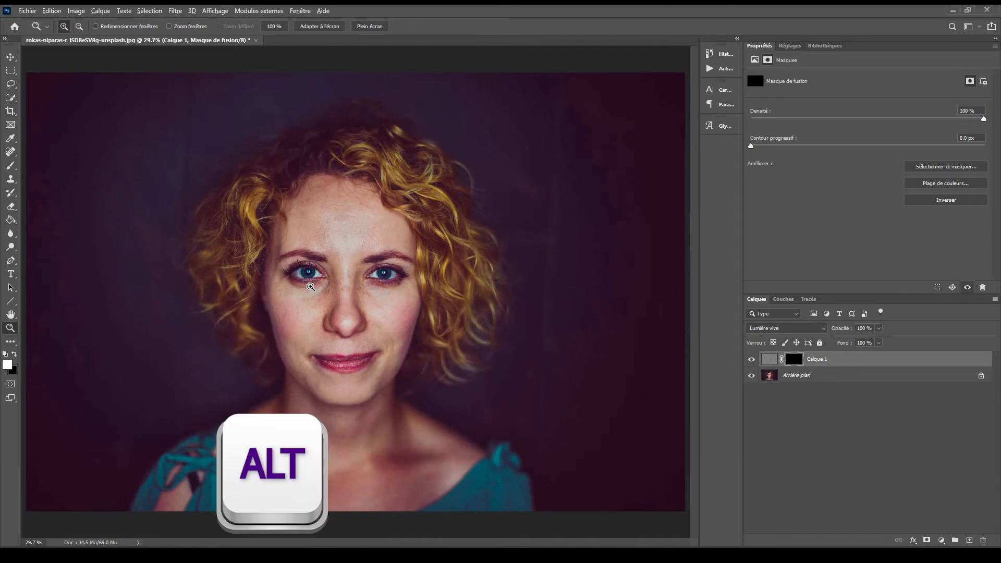
# Set up the Brush tool for the face with the Arrondi flou tip at about 93 px and 0 % hardness.
pyautogui.keyDown('alt'); pyautogui.click(311, 286); pyautogui.keyUp('alt')
pyautogui.keyDown('alt'); pyautogui.click(311, 286); pyautogui.keyUp('alt')
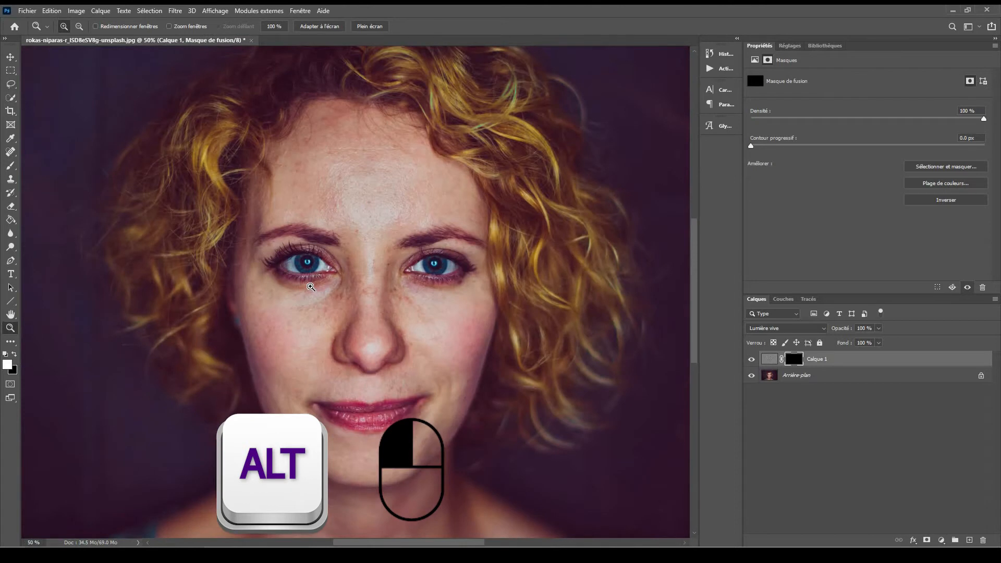
pyautogui.keyDown('alt'); pyautogui.click(311, 286); pyautogui.keyUp('alt')
pyautogui.press('b')
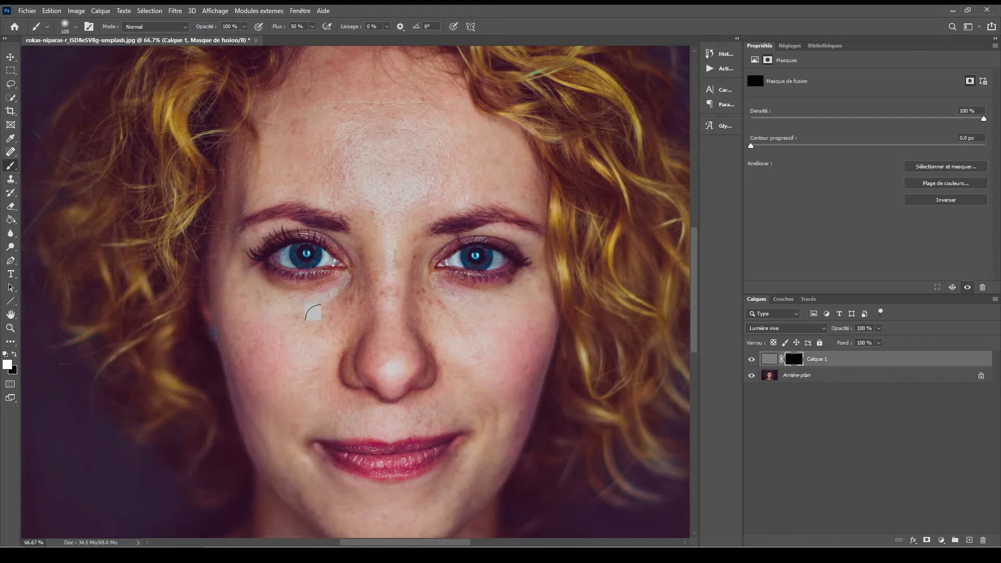
pyautogui.keyDown('alt'); pyautogui.rightClick(313, 313); pyautogui.keyUp('alt')
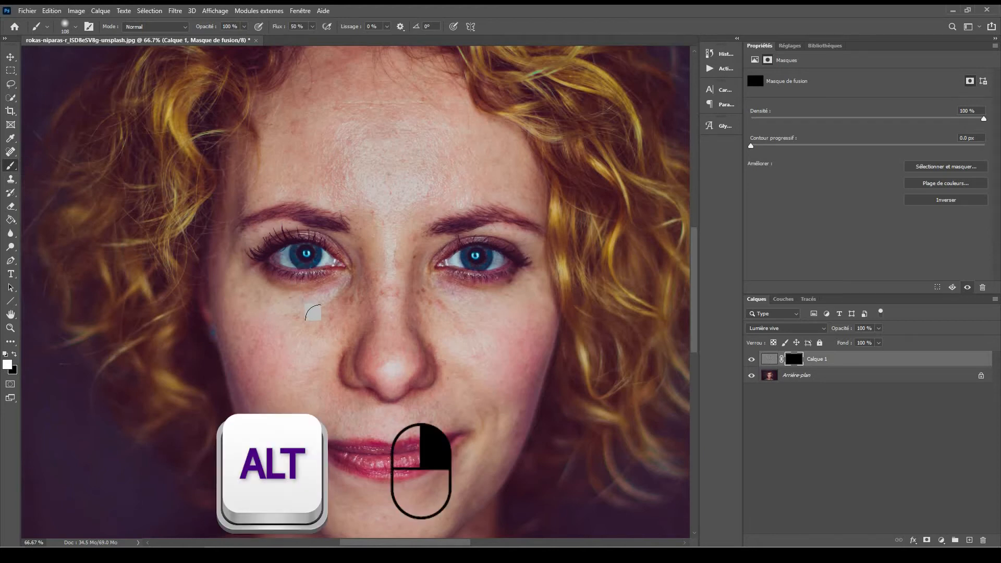
pyautogui.moveTo(312, 313)
pyautogui.mouseDown()
pyautogui.moveTo(344, 329)
pyautogui.moveTo(320, 327)
pyautogui.moveTo(332, 342)
pyautogui.mouseUp()
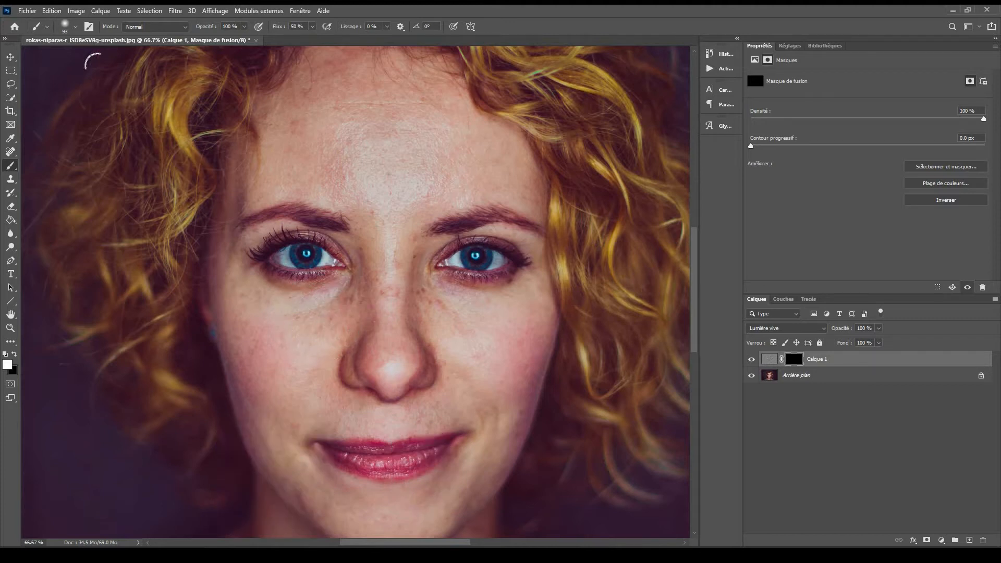
pyautogui.click(76, 27)
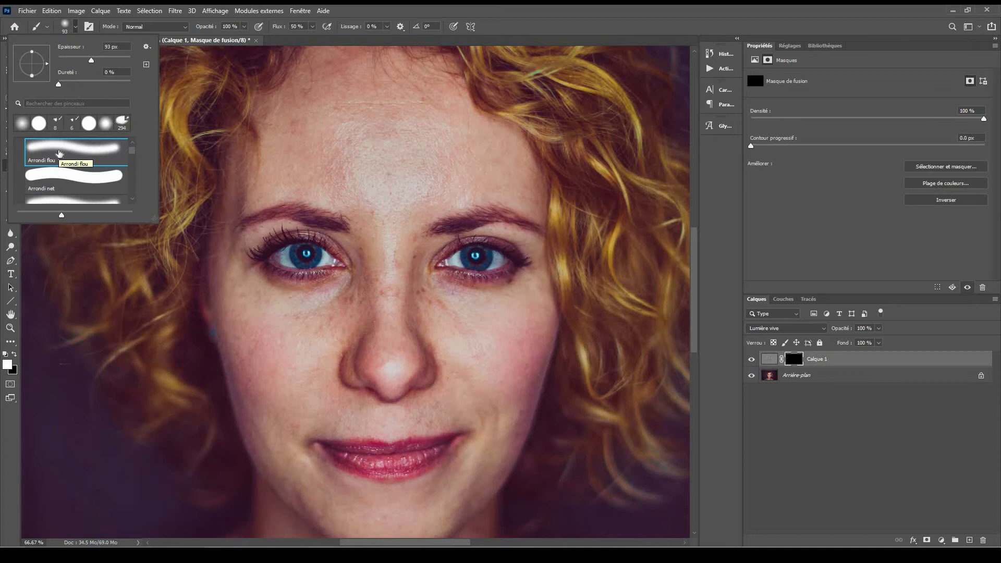
pyautogui.click(59, 153)
pyautogui.press('Return')
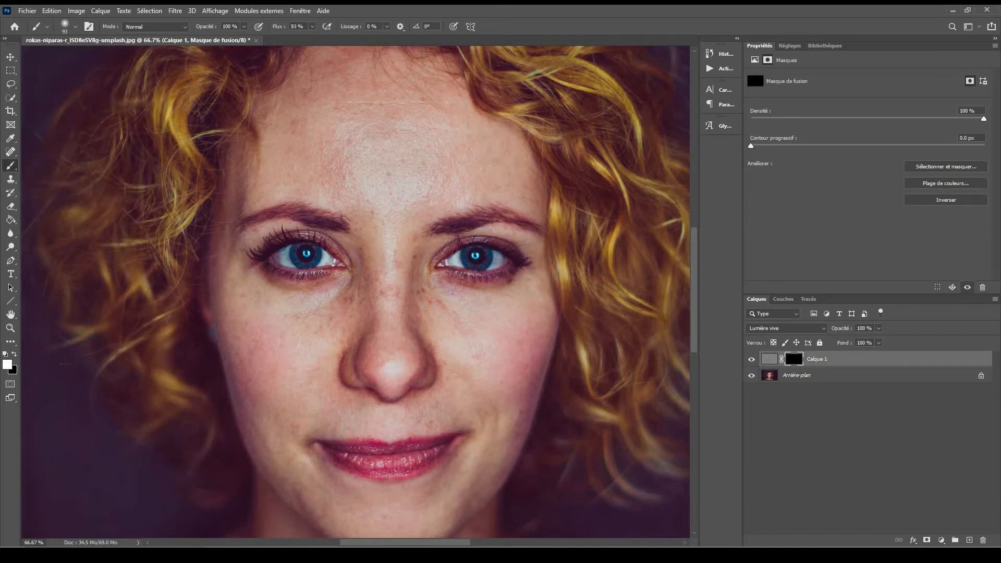
# Swap the foreground and background colours back and forth, ending with white as the mask painting colour.
pyautogui.moveTo(291, 26); pyautogui.dragTo(303, 26)
pyautogui.click(55, 335)
pyautogui.press('x')
pyautogui.press('x')
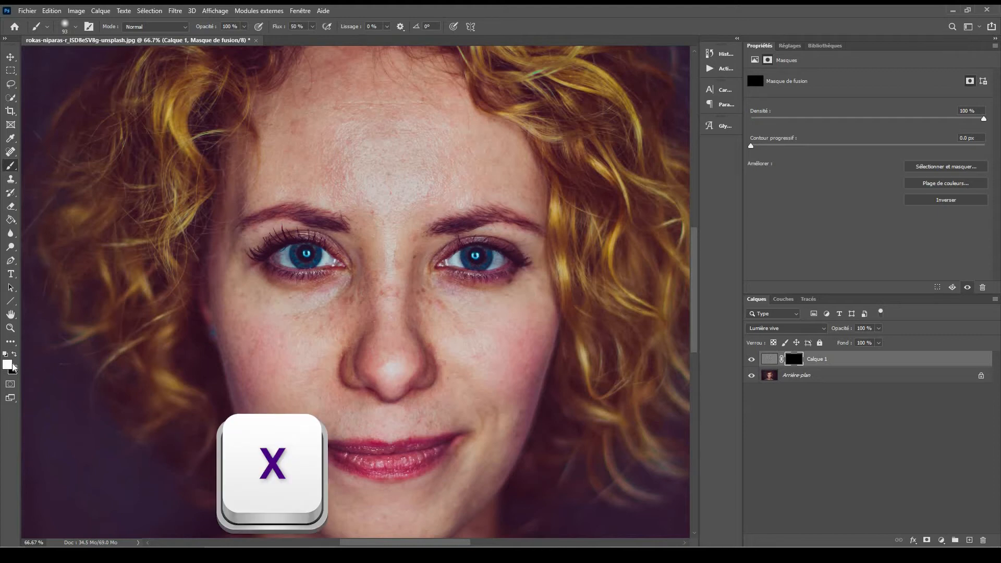
pyautogui.press('x')
pyautogui.press('x')
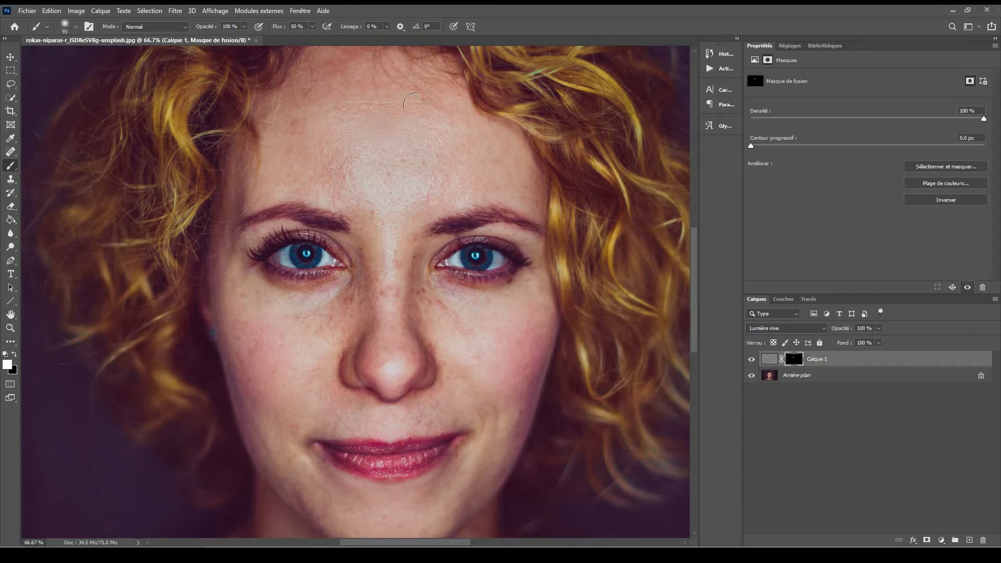
# Raise the brush flow to 80 % and paint white on the mask over the forehead, cheeks, nose and chin.
pyautogui.click(312, 27)
pyautogui.moveTo(314, 42); pyautogui.dragTo(330, 41)
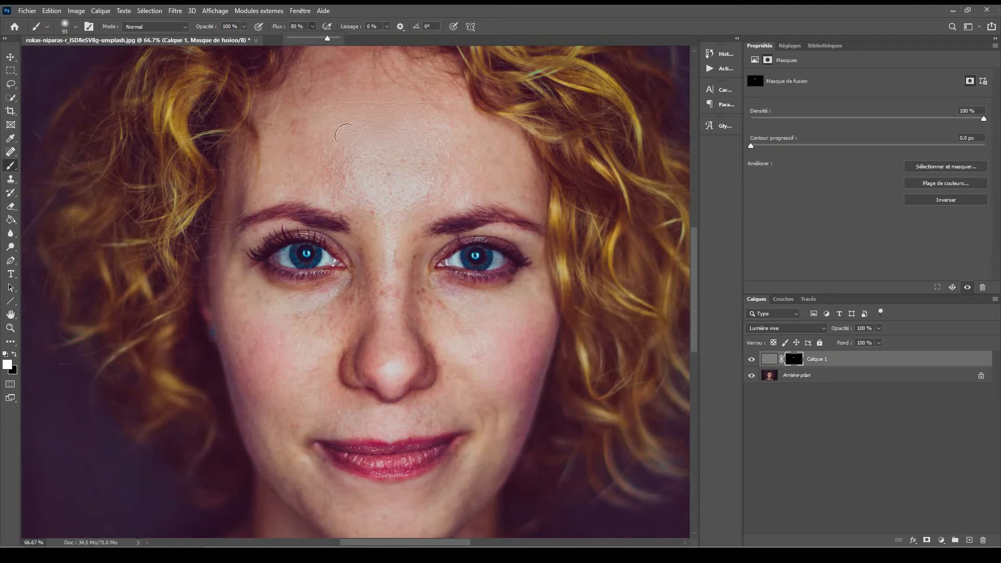
pyautogui.click(328, 152)
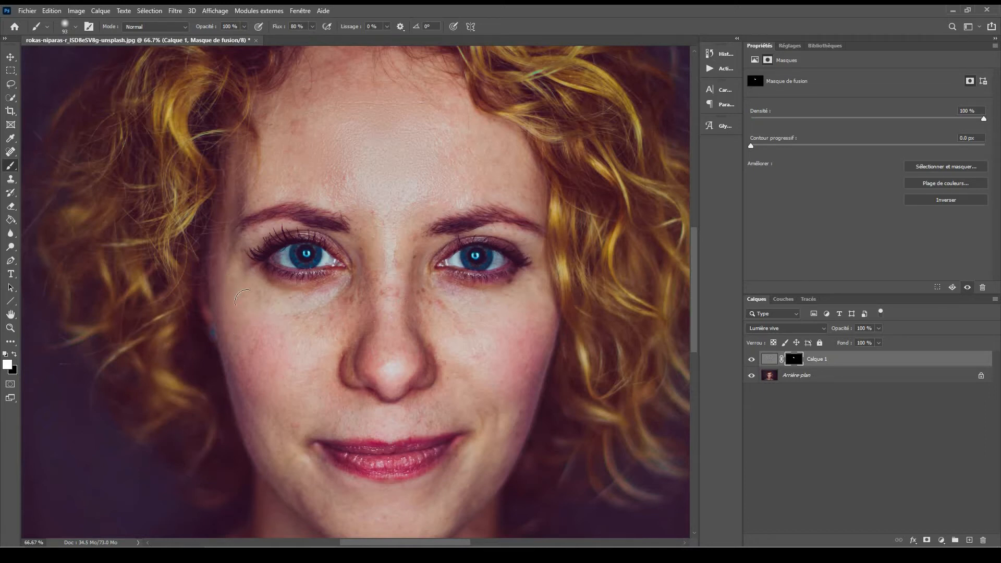
pyautogui.moveTo(264, 295)
pyautogui.mouseDown()
pyautogui.moveTo(448, 409)
pyautogui.moveTo(404, 419)
pyautogui.moveTo(439, 416)
pyautogui.moveTo(429, 415)
pyautogui.moveTo(438, 405)
pyautogui.moveTo(413, 430)
pyautogui.moveTo(365, 423)
pyautogui.mouseUp()
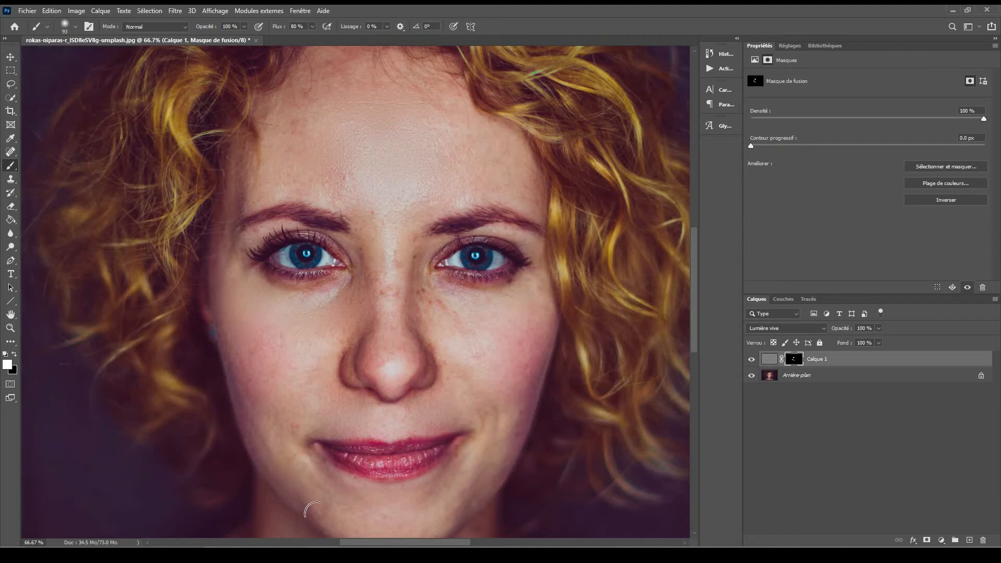
pyautogui.moveTo(308, 472); pyautogui.dragTo(277, 453)
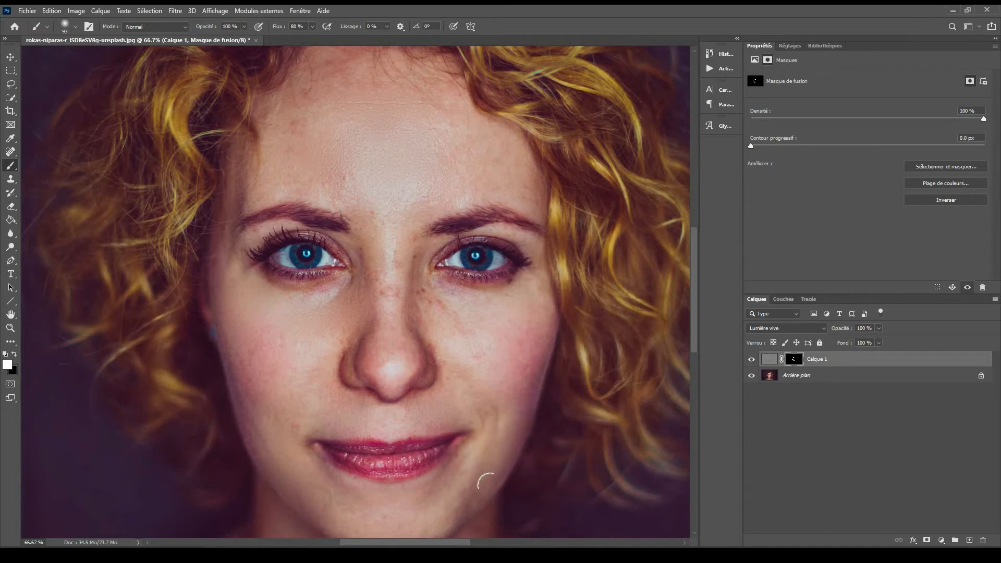
pyautogui.moveTo(481, 487); pyautogui.dragTo(490, 386)
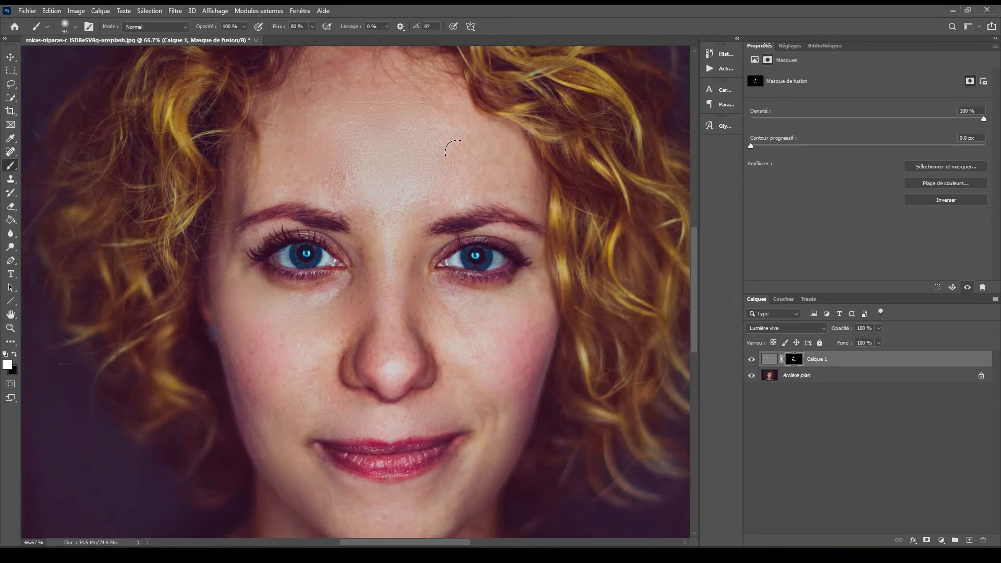
# Compare the portrait with and without the smoothing layer by toggling the layer's visibility.
pyautogui.scroll(1, 344, 88)
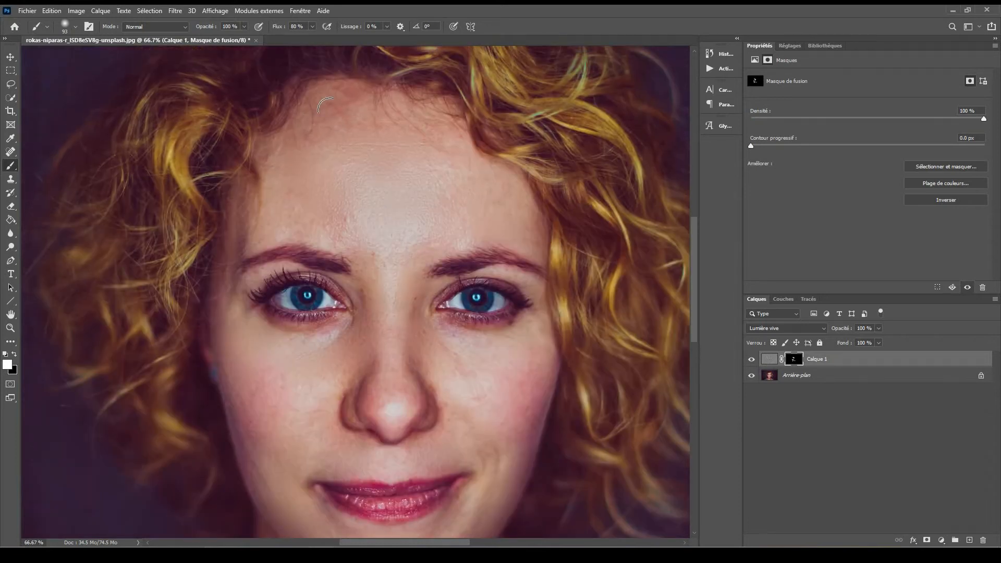
pyautogui.press('space')
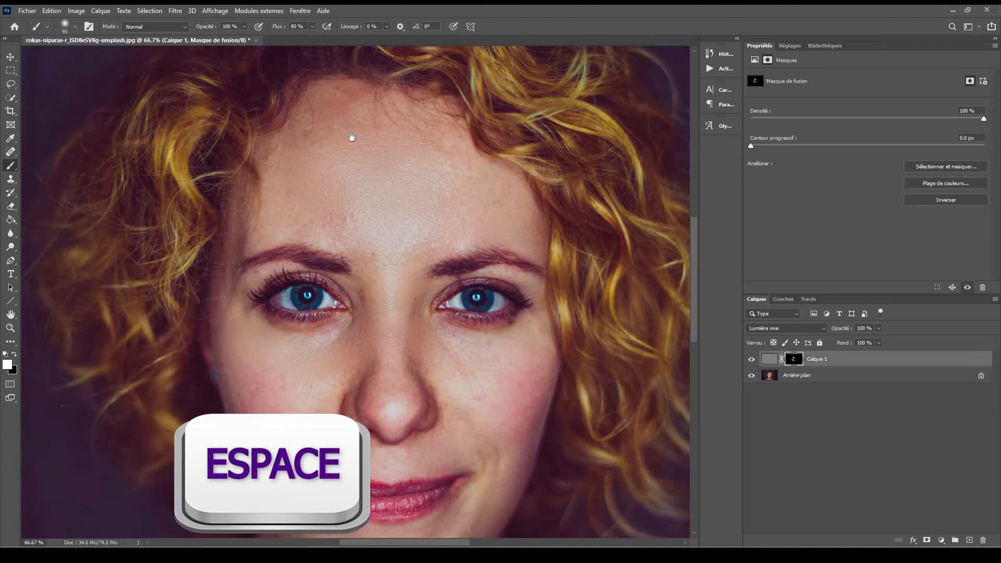
pyautogui.moveTo(351, 85); pyautogui.dragTo(313, 258)
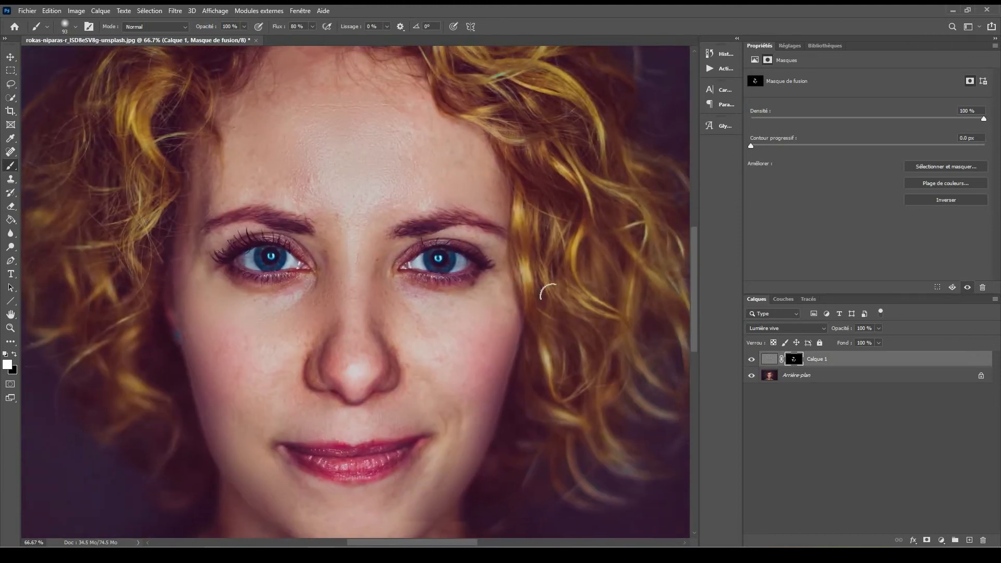
pyautogui.click(751, 360)
pyautogui.click(751, 362)
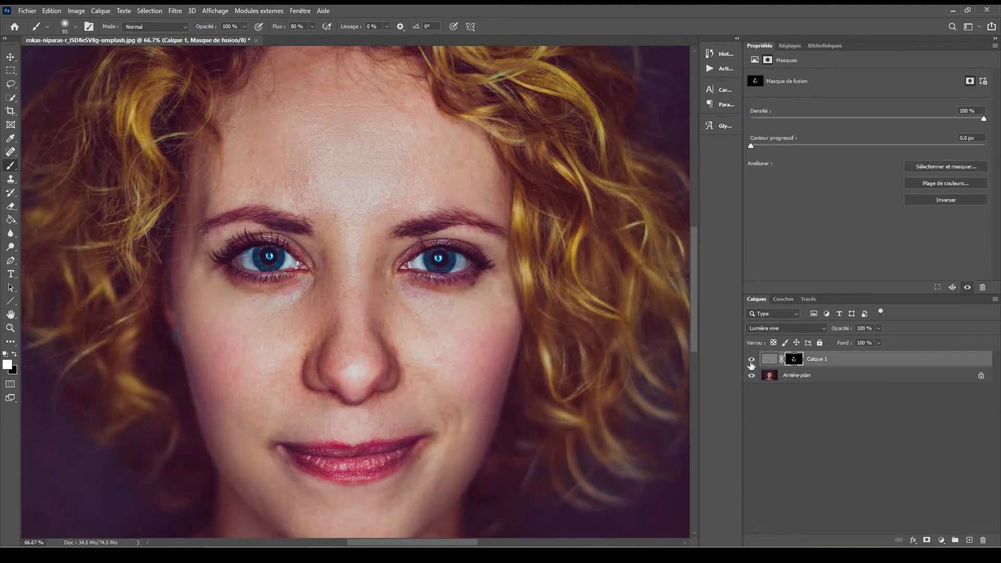
pyautogui.click(751, 363)
pyautogui.click(751, 364)
# Lower the smoothing layer's opacity to 74 % and paint black on its mask over the woman's left eyebrow.
pyautogui.click(878, 330)
pyautogui.moveTo(858, 343); pyautogui.dragTo(888, 342)
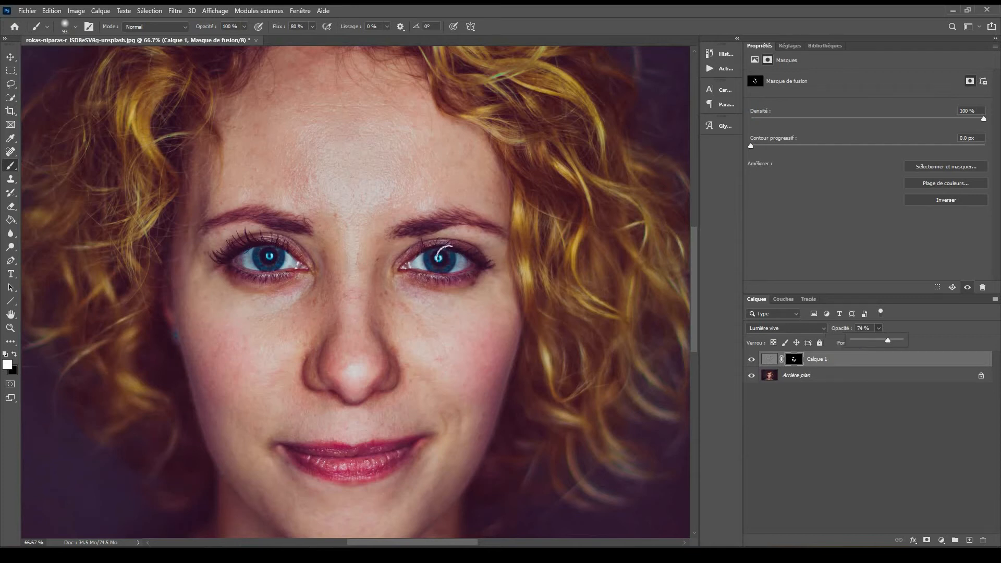
pyautogui.click(402, 224)
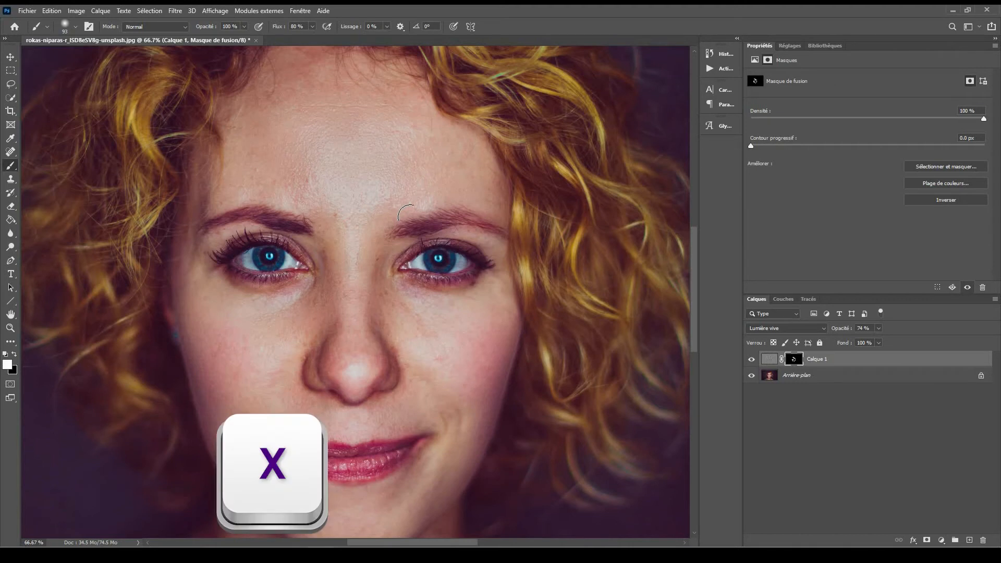
pyautogui.press('x')
pyautogui.moveTo(432, 223)
pyautogui.mouseDown()
pyautogui.moveTo(478, 217)
pyautogui.moveTo(500, 233)
pyautogui.moveTo(454, 221)
pyautogui.moveTo(377, 227)
pyautogui.moveTo(427, 216)
pyautogui.moveTo(505, 229)
pyautogui.moveTo(450, 216)
pyautogui.moveTo(393, 225)
pyautogui.moveTo(426, 219)
pyautogui.mouseUp()
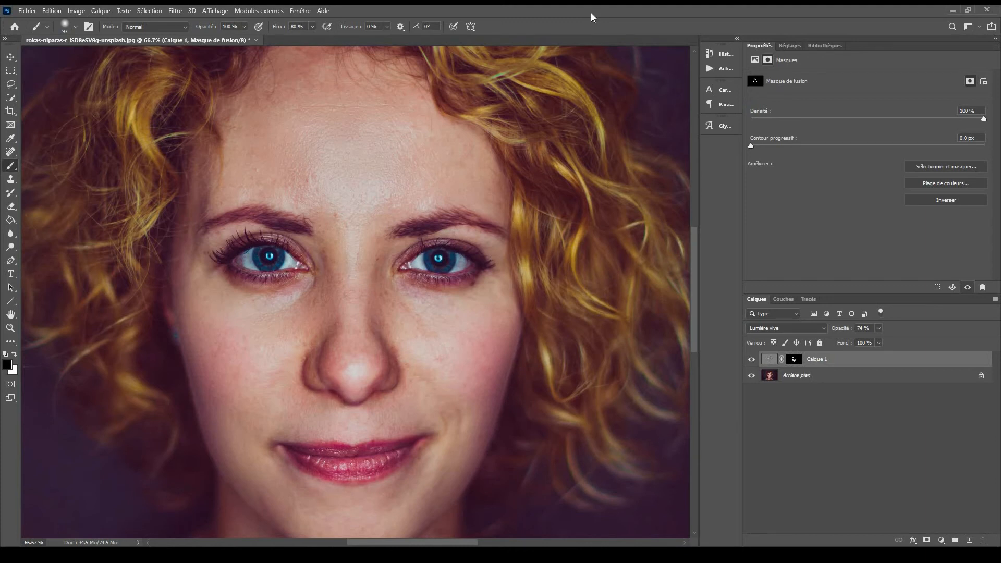
# Display the list of actions and delete the smoothing layer to start again from the original portrait.
pyautogui.click(301, 12)
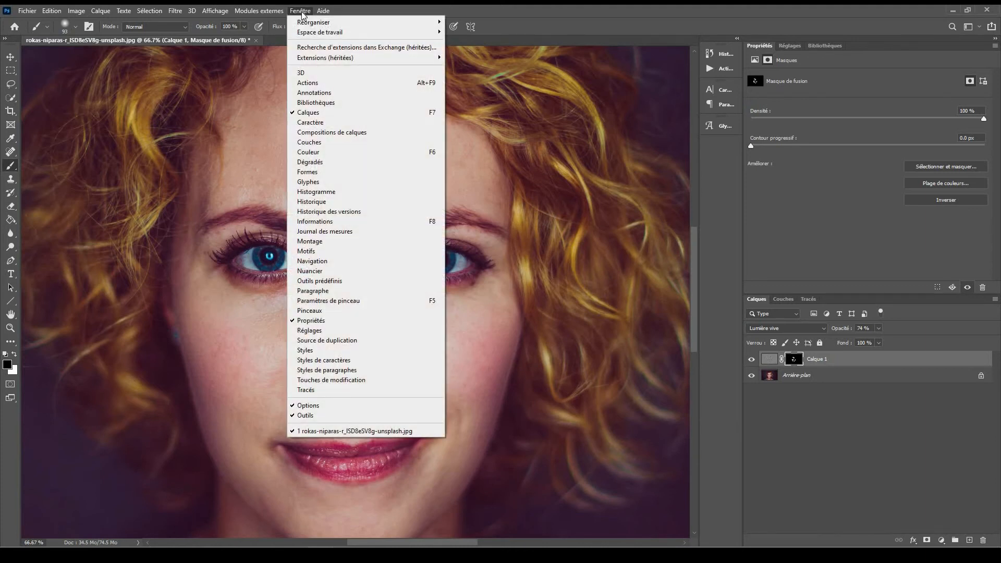
pyautogui.click(315, 83)
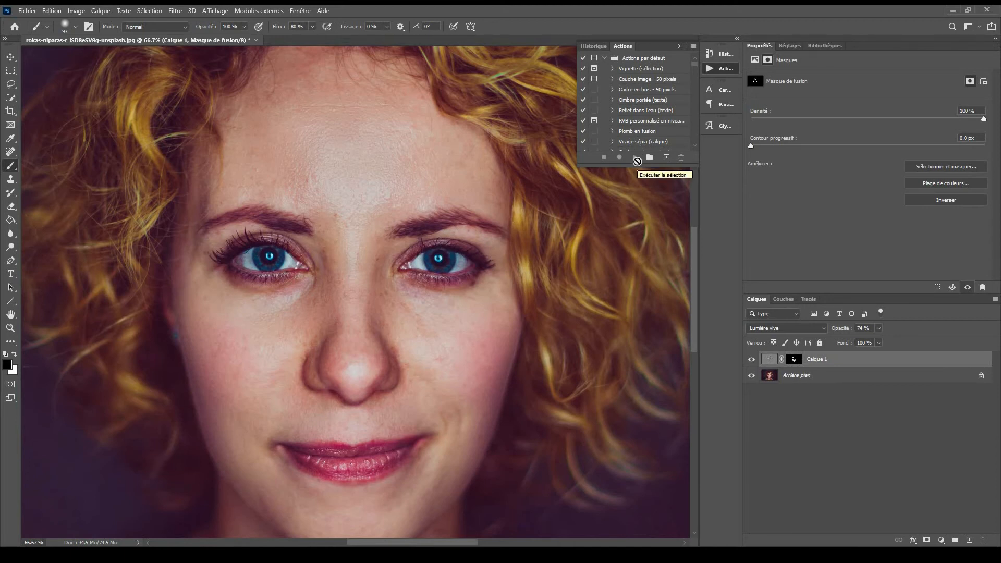
pyautogui.click(637, 159)
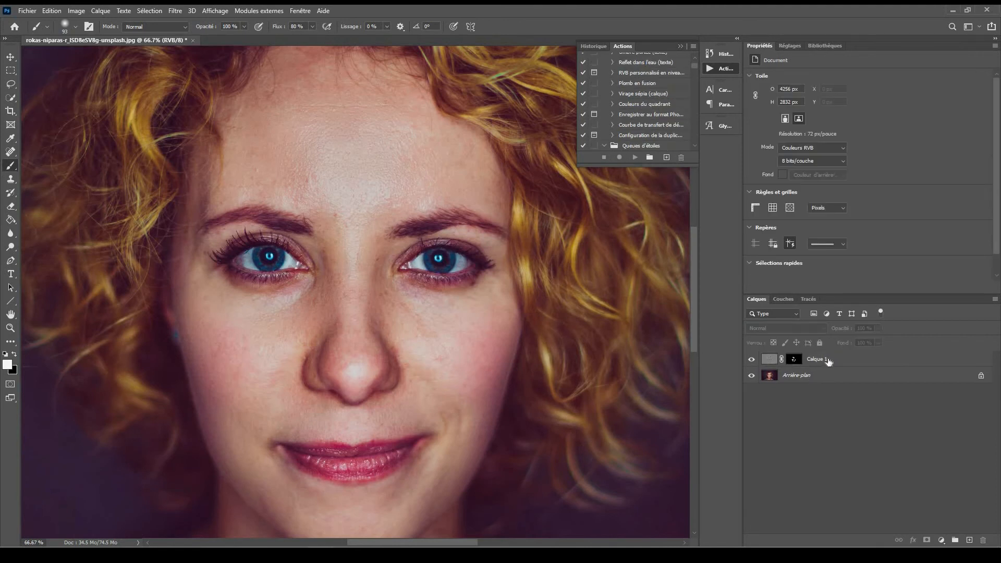
pyautogui.click(829, 361)
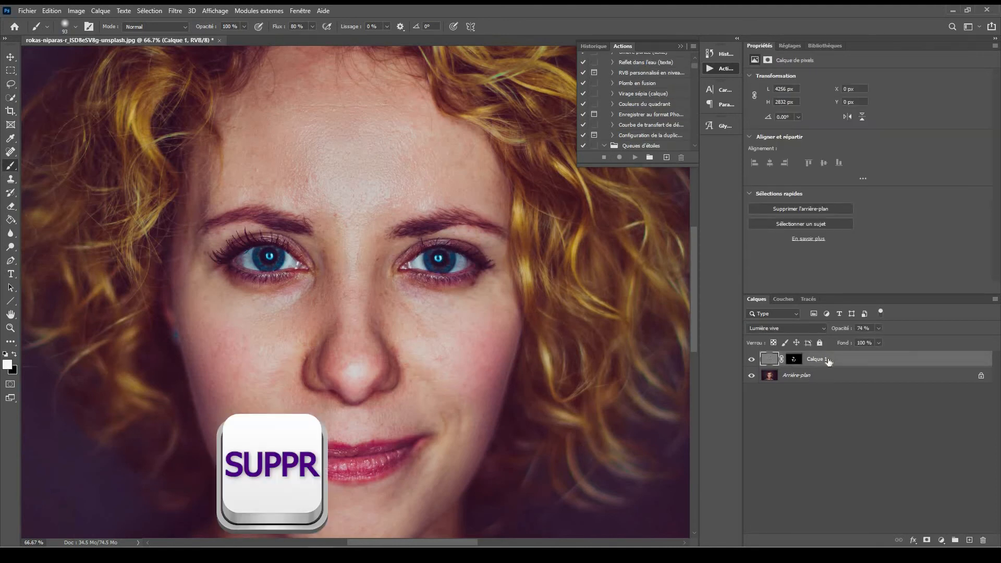
pyautogui.press('Delete')
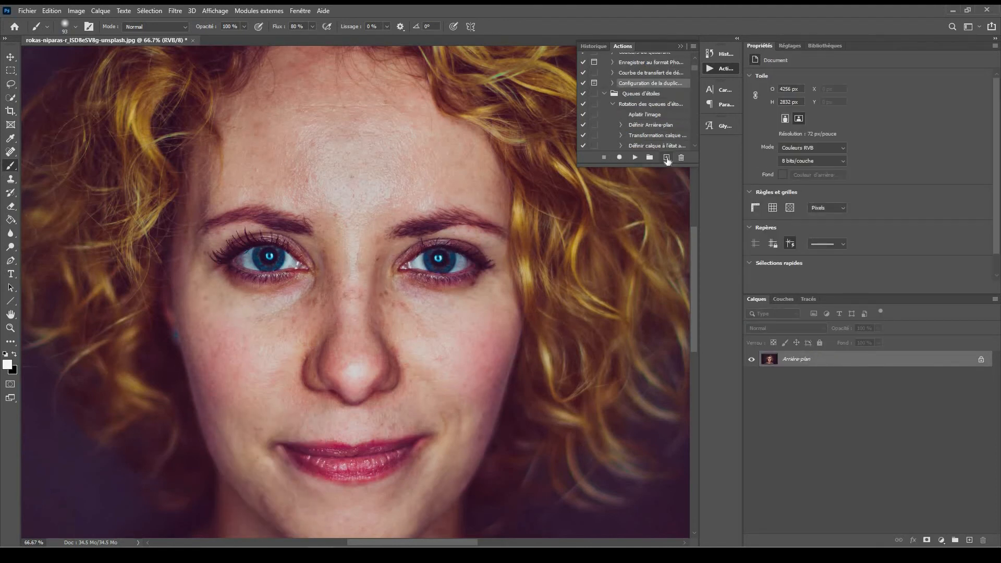
# Create an action named "Lissage de peau rapide" in the Actions par défaut set without a function key and start recording it.
pyautogui.click(666, 158)
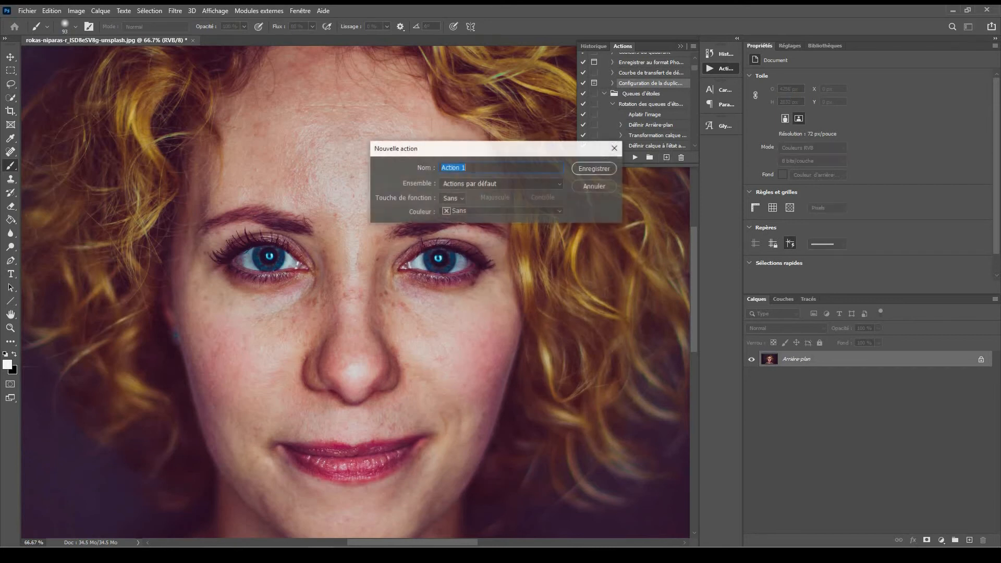
pyautogui.write('Lissag')
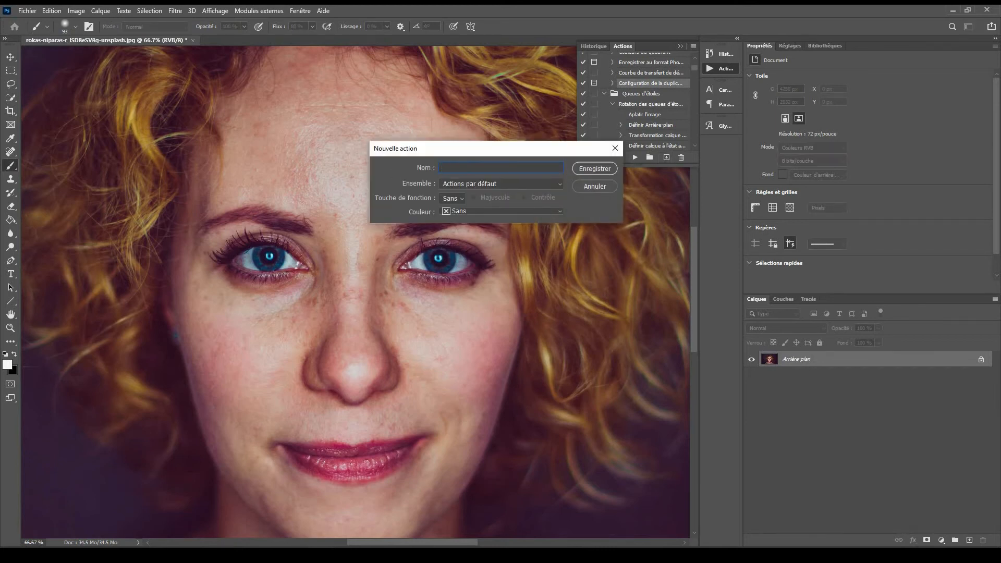
pyautogui.write('peau rapide')
pyautogui.click(459, 199)
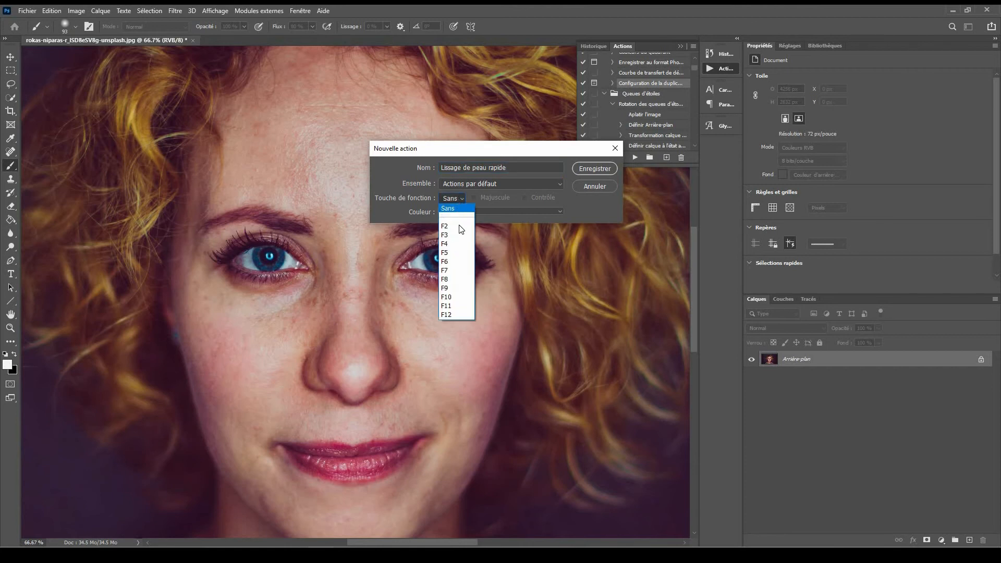
pyautogui.click(454, 253)
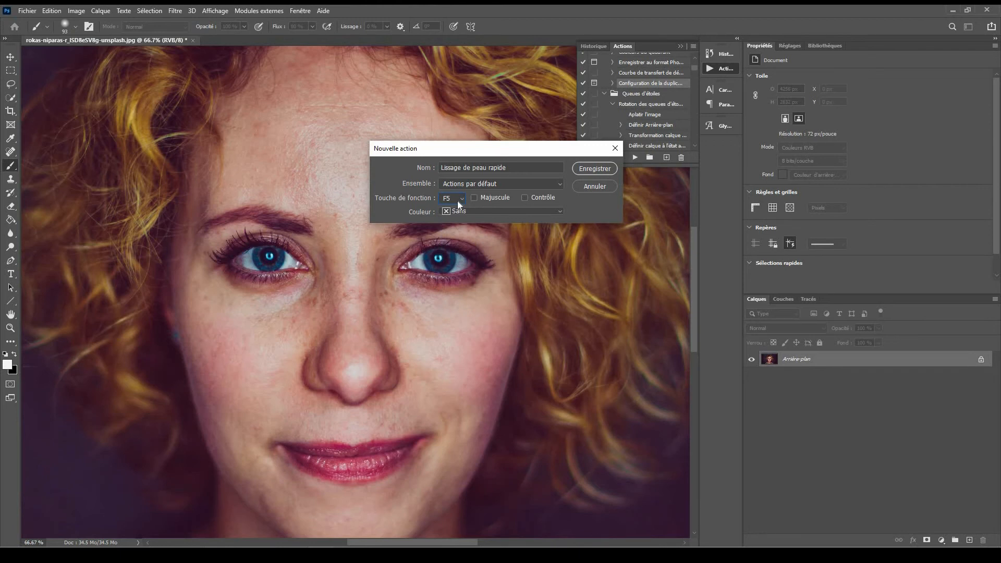
pyautogui.click(458, 201)
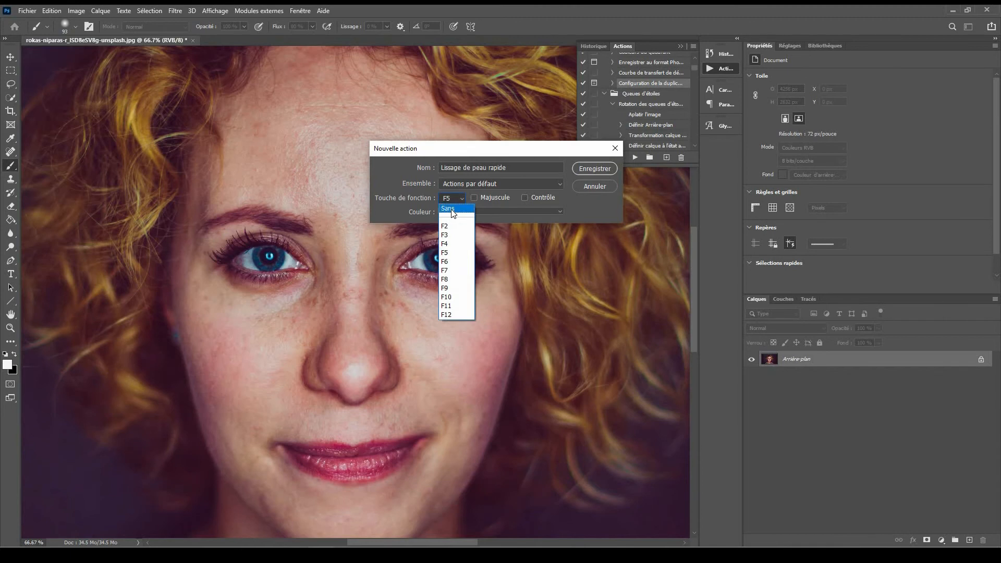
pyautogui.click(451, 209)
pyautogui.click(595, 168)
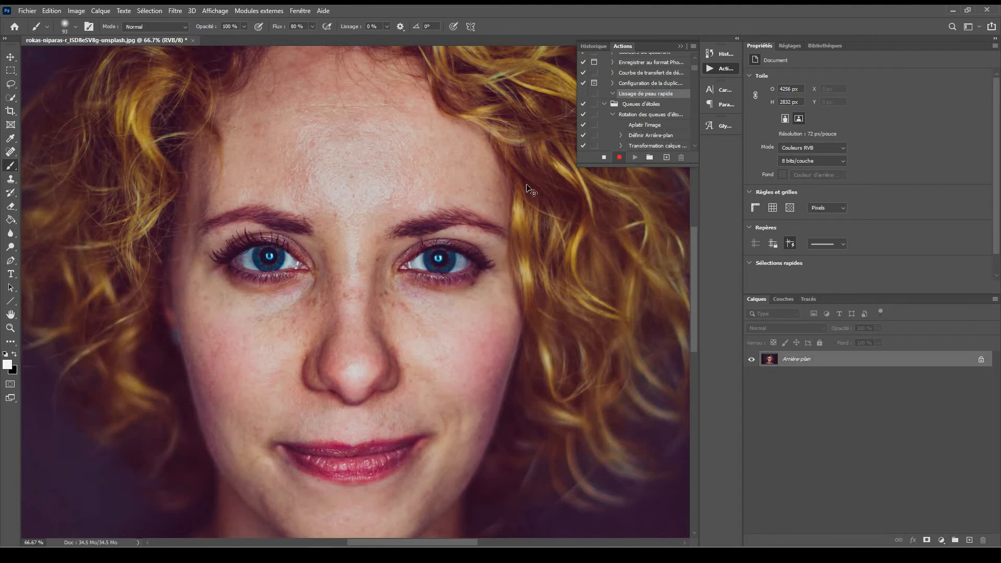
# Create an inverted copy of the background layer and set its blend mode to Lumière vive.
pyautogui.hotkey('ctrl', 'j')
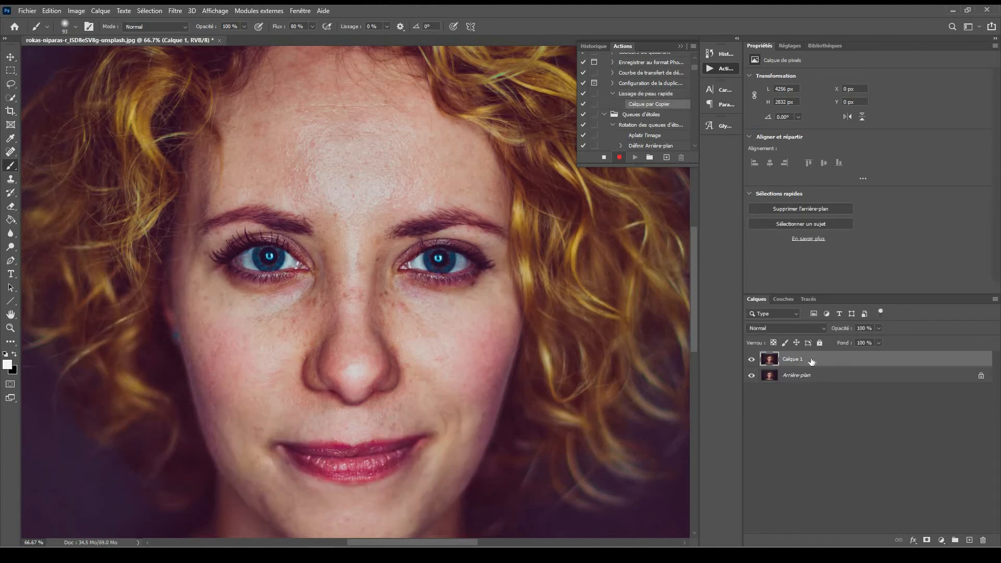
pyautogui.hotkey('ctrl', 'i')
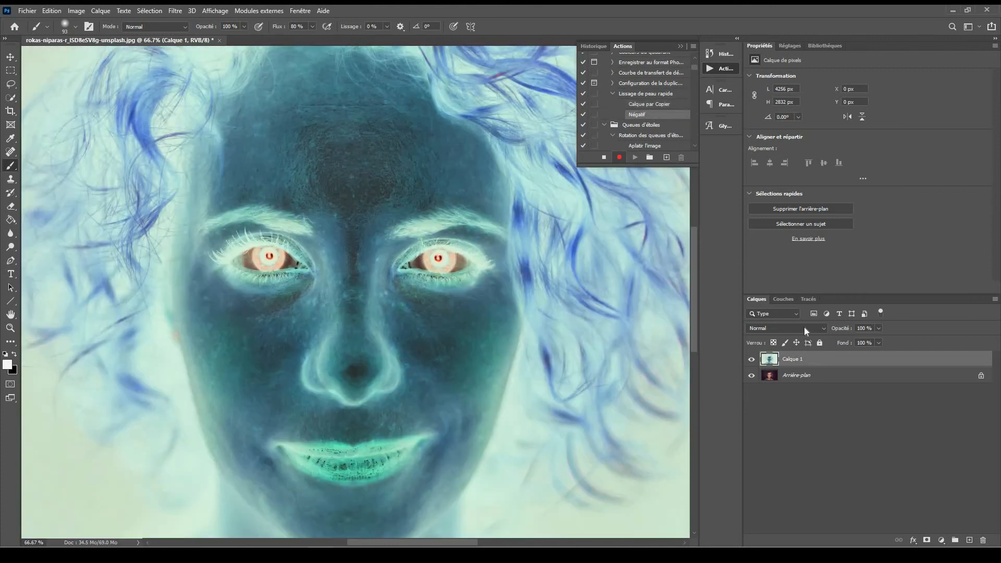
pyautogui.click(804, 326)
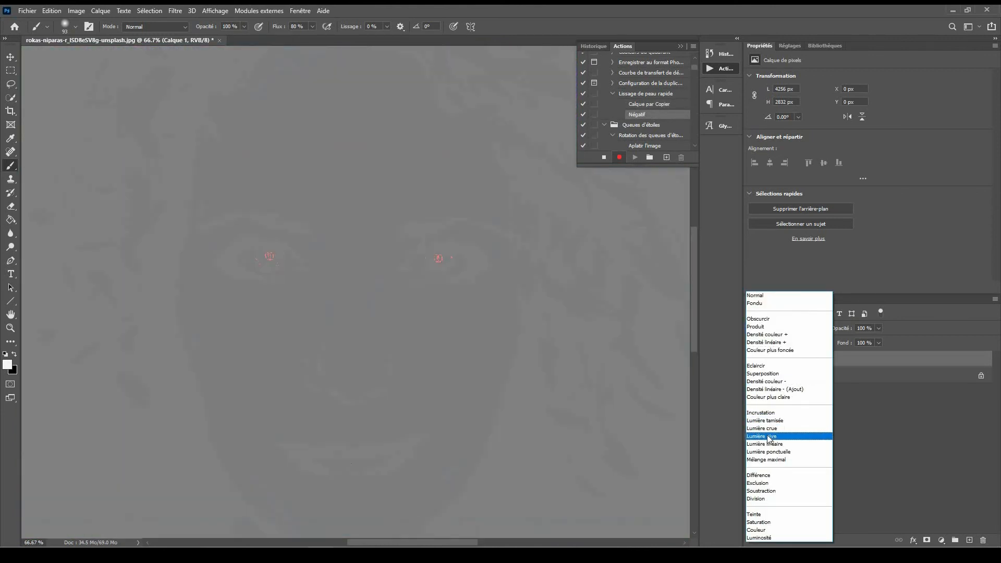
pyautogui.click(767, 436)
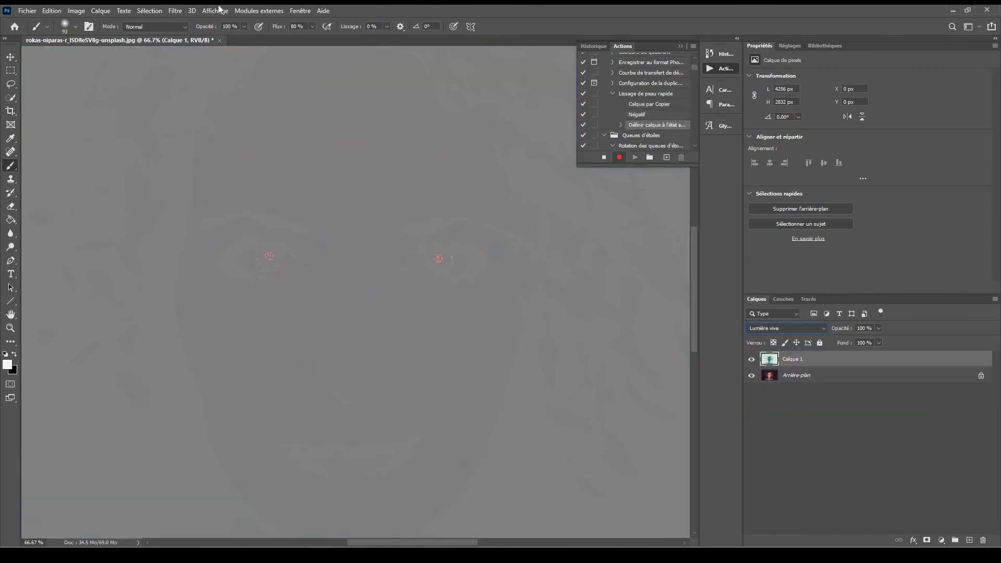
# Apply the Passe-haut filter to the inverted layer with a radius of 24 pixels.
pyautogui.click(176, 15)
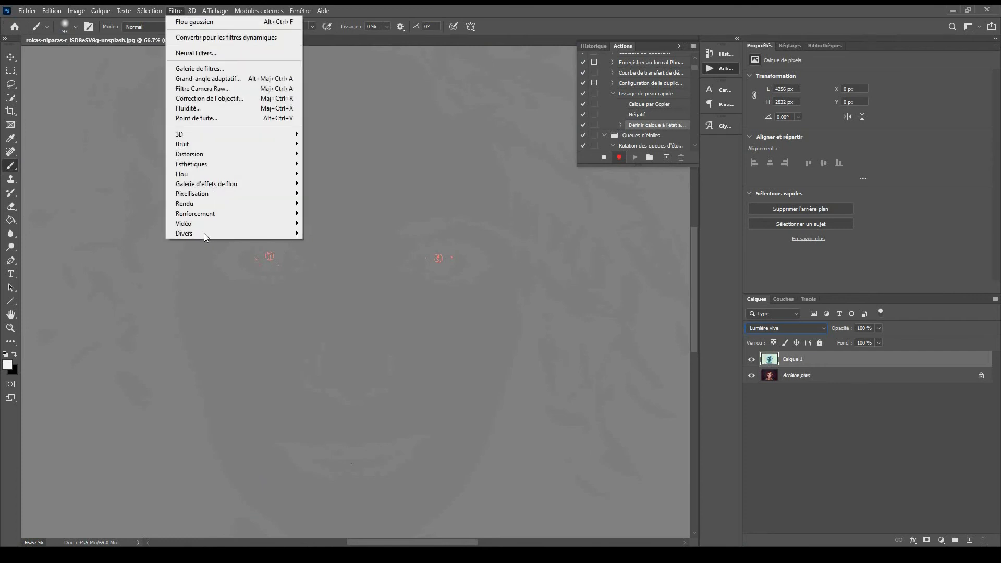
pyautogui.moveTo(205, 233)
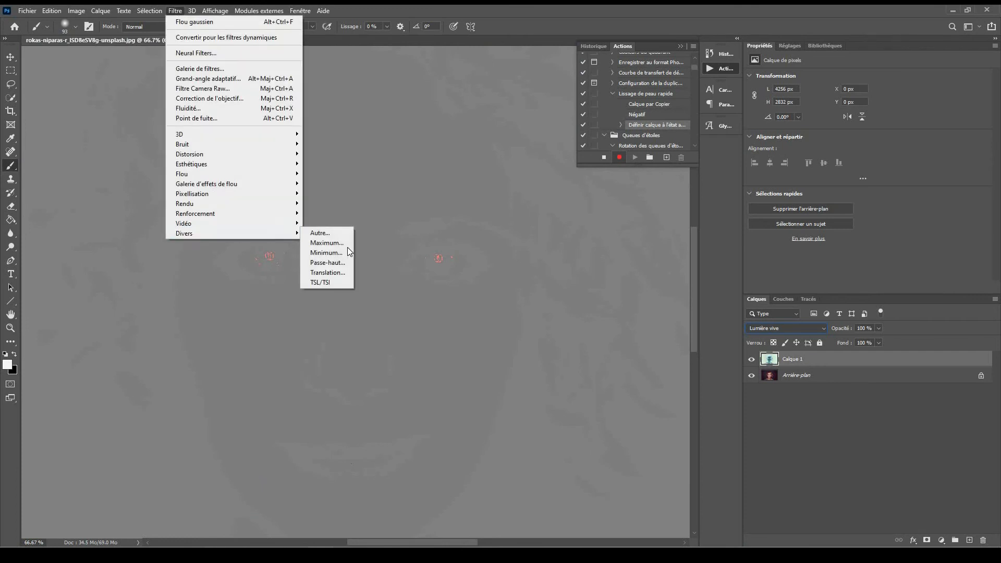
pyautogui.click(328, 263)
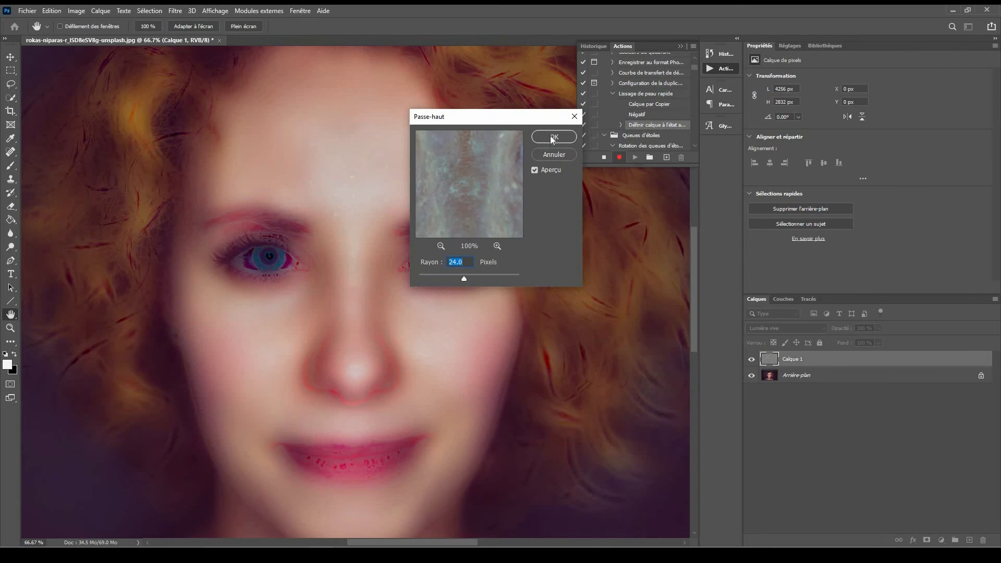
pyautogui.click(551, 138)
pyautogui.press('b')
# Apply a Flou gaussien with a radius of 3 pixels to the high-pass layer.
pyautogui.click(177, 11)
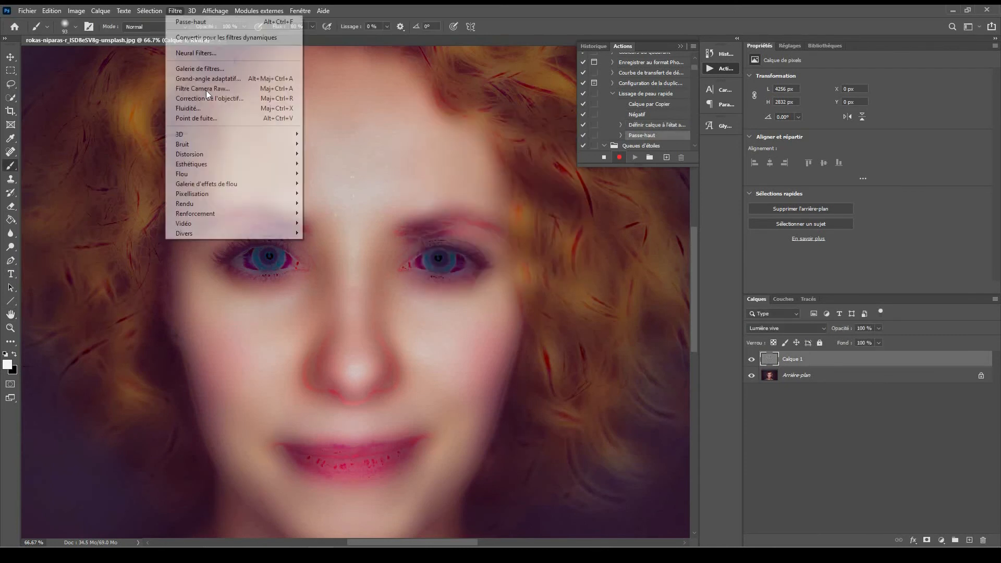
pyautogui.moveTo(222, 173)
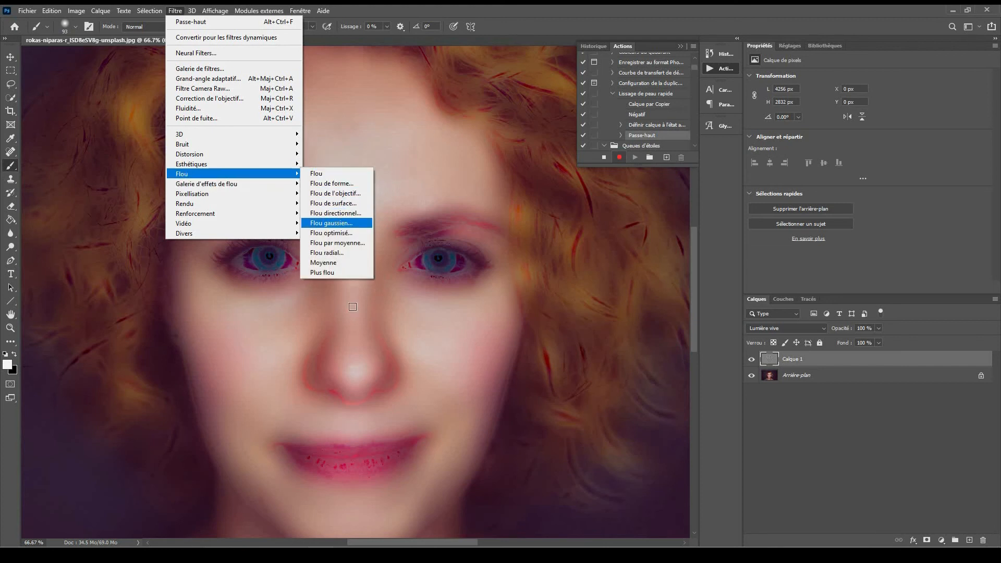
pyautogui.click(334, 223)
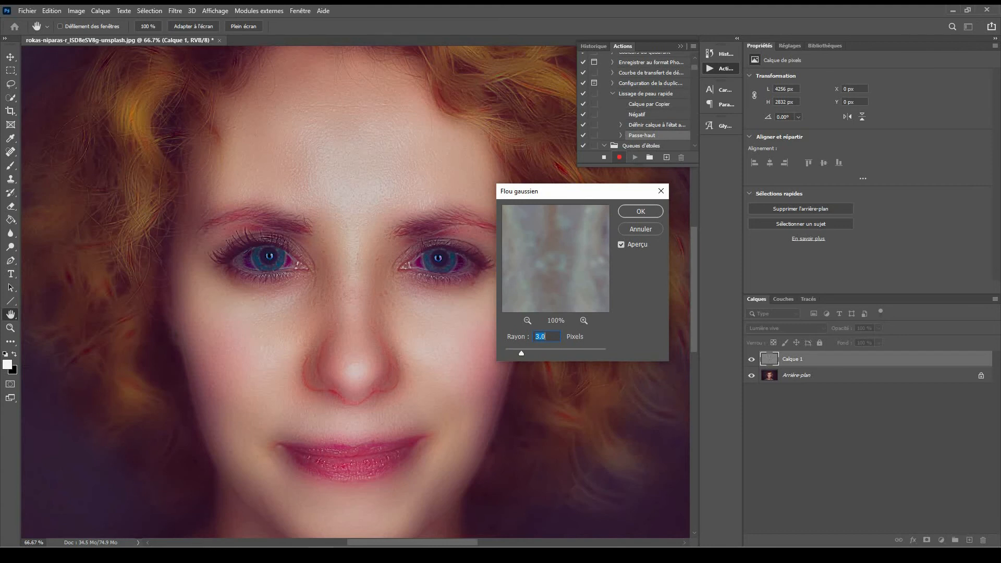
pyautogui.click(640, 212)
pyautogui.press('b')
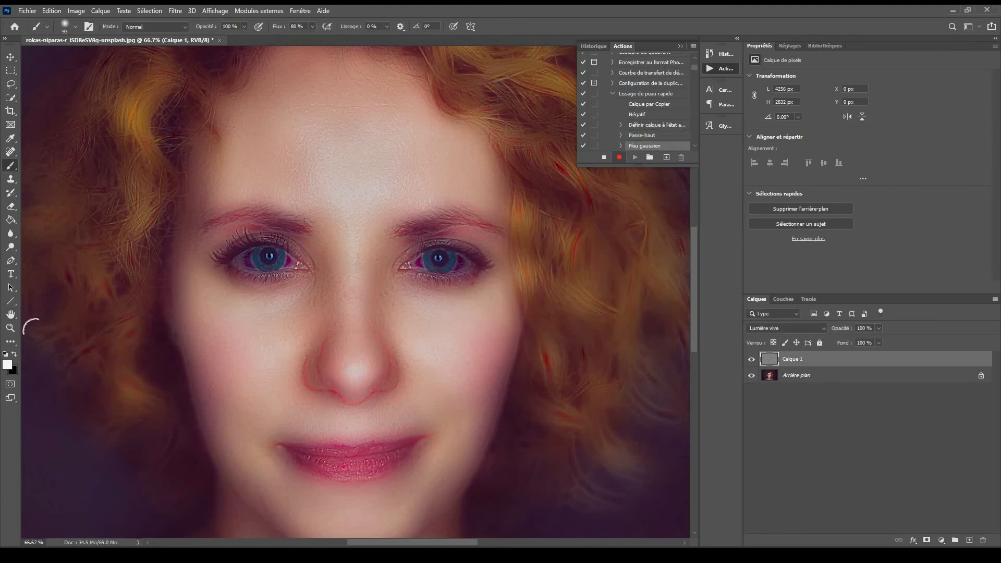
# Set the foreground colour to pure white, ffffff.
pyautogui.click(7, 367)
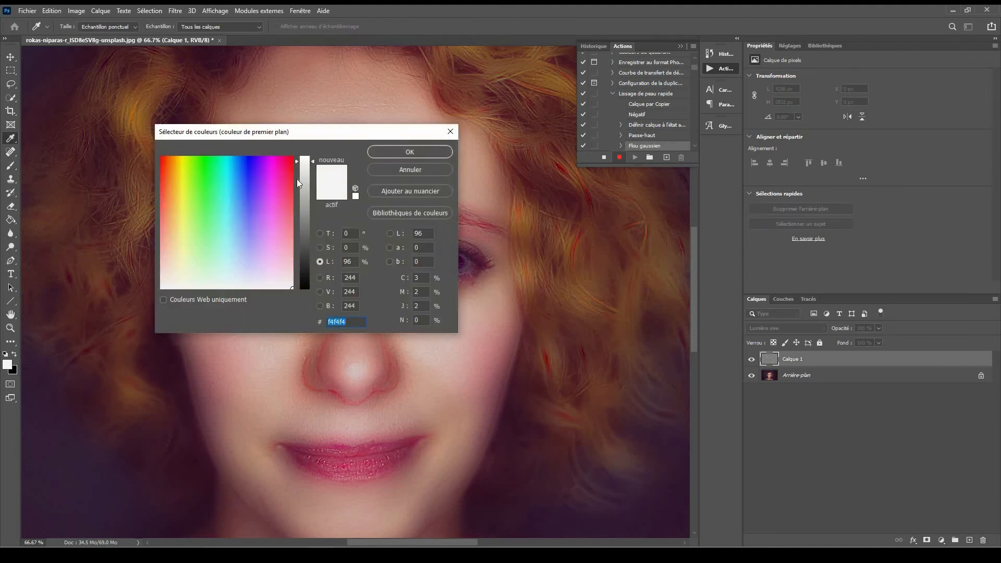
pyautogui.moveTo(283, 215)
pyautogui.mouseDown()
pyautogui.moveTo(284, 268)
pyautogui.moveTo(272, 282)
pyautogui.mouseUp()
pyautogui.click(308, 157)
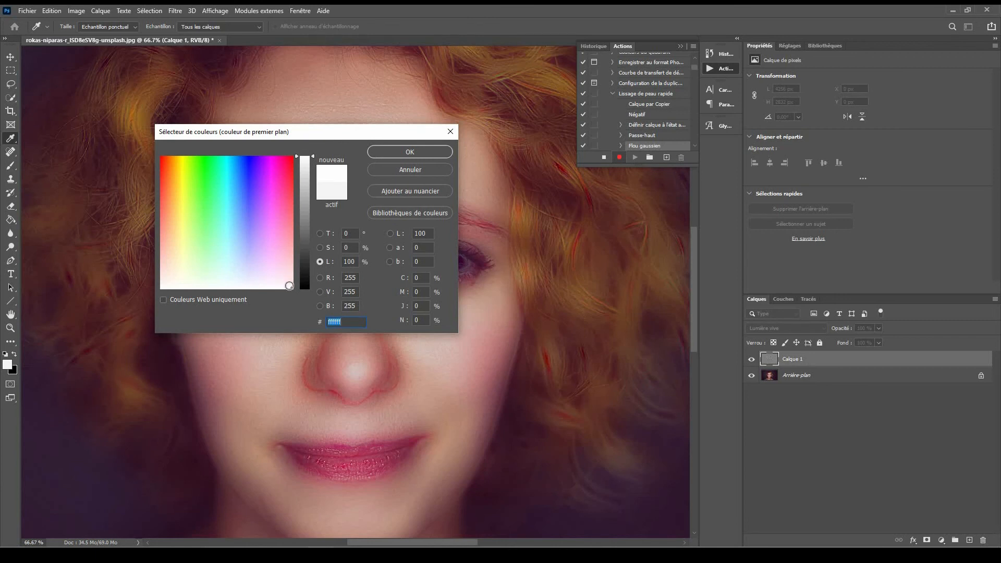
pyautogui.click(341, 321)
pyautogui.click(411, 152)
# Activate the Pinceau tool and add a black layer mask that hides all of Calque 1.
pyautogui.click(11, 166)
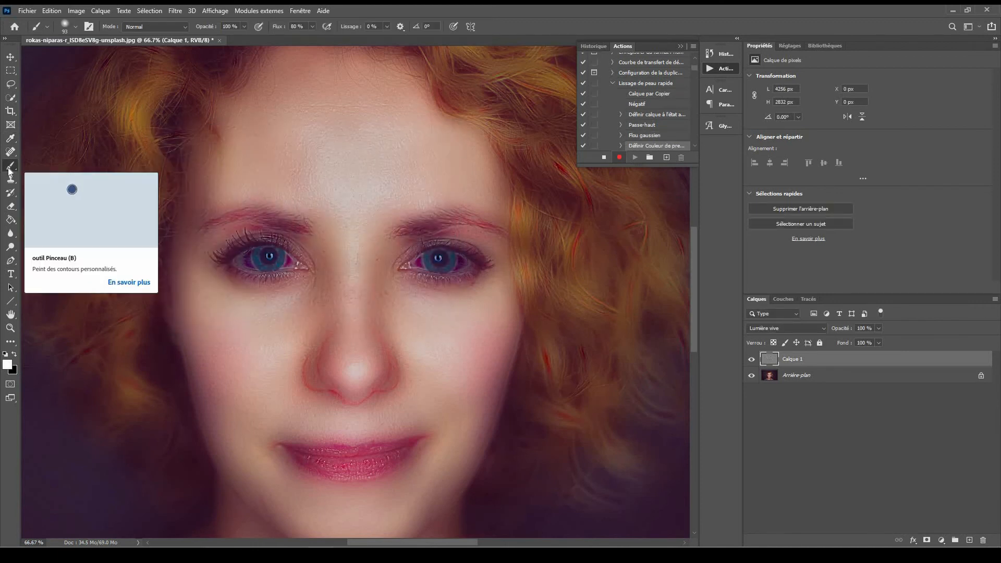
pyautogui.press('alt')
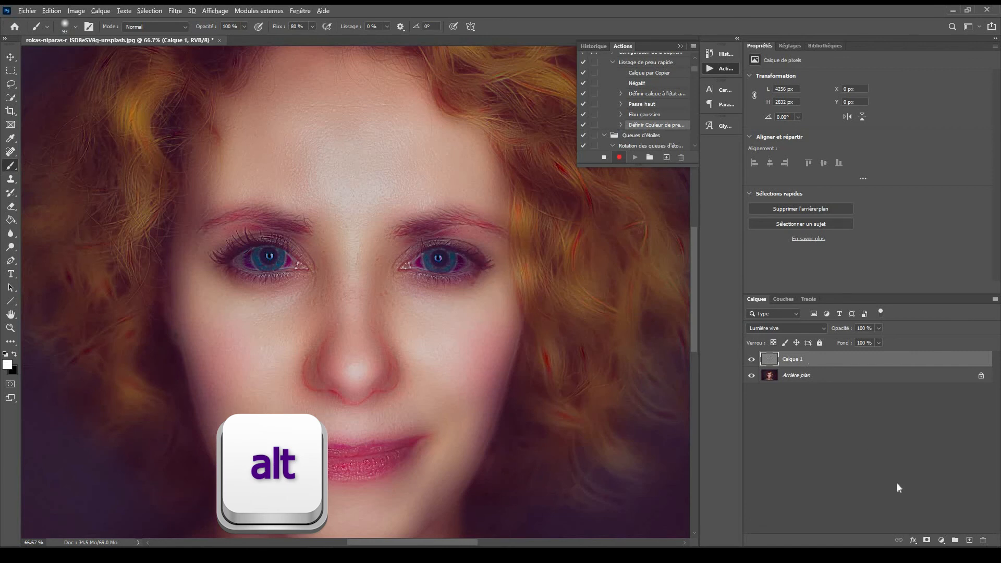
pyautogui.keyDown('alt'); pyautogui.click(927, 540); pyautogui.keyUp('alt')
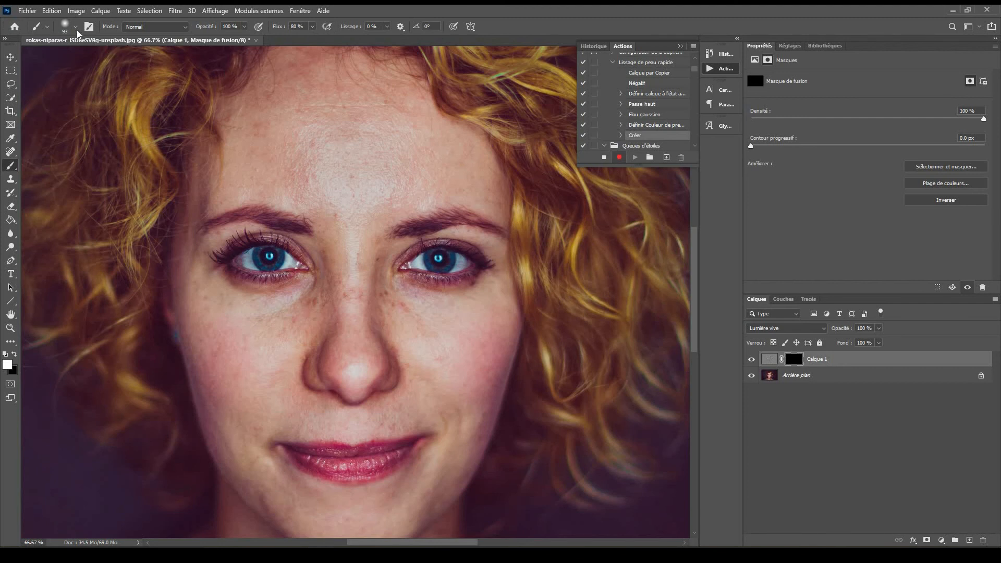
# Choose the Arrondi flou brush preset and stop recording the action.
pyautogui.rightClick(79, 73)
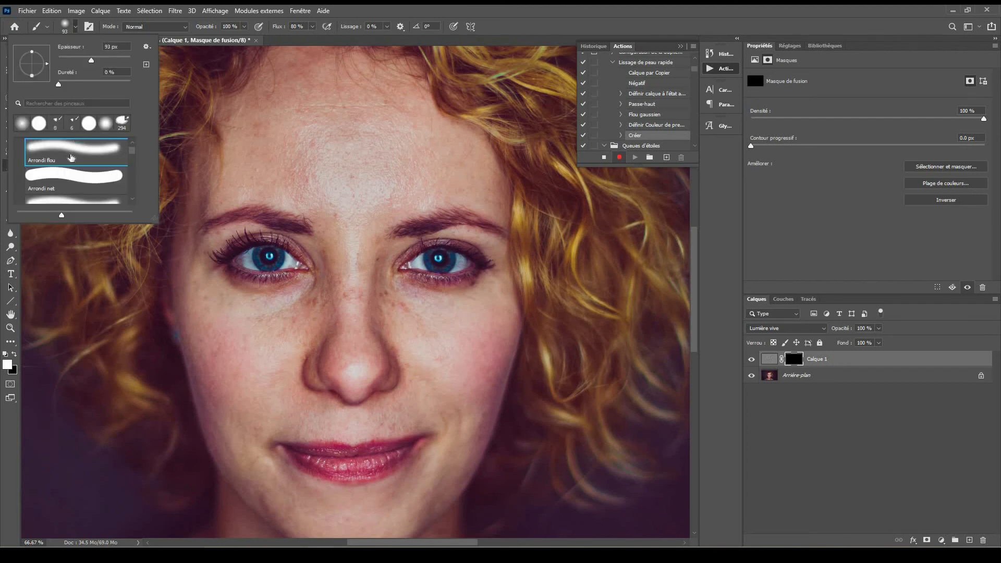
pyautogui.click(70, 154)
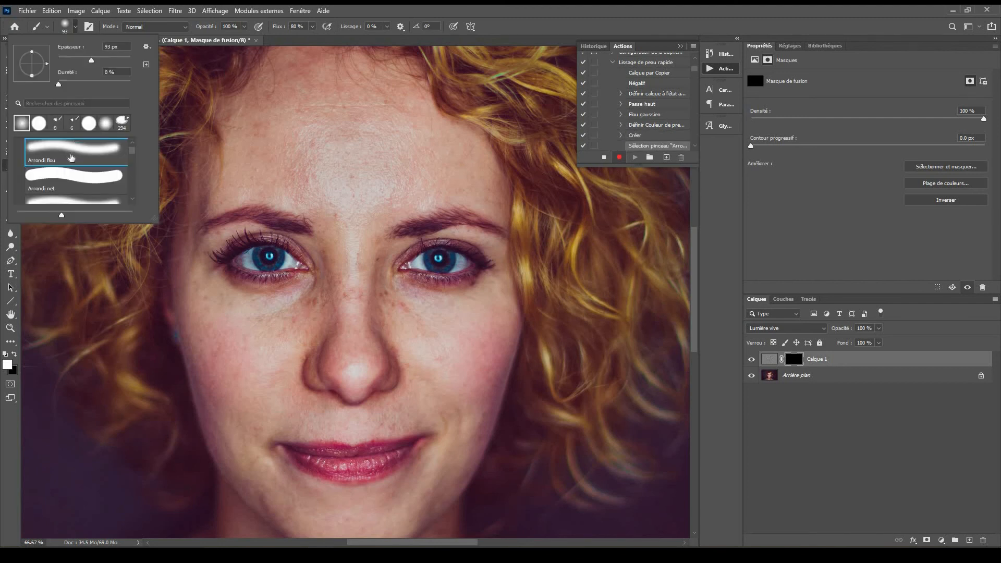
pyautogui.click(398, 9)
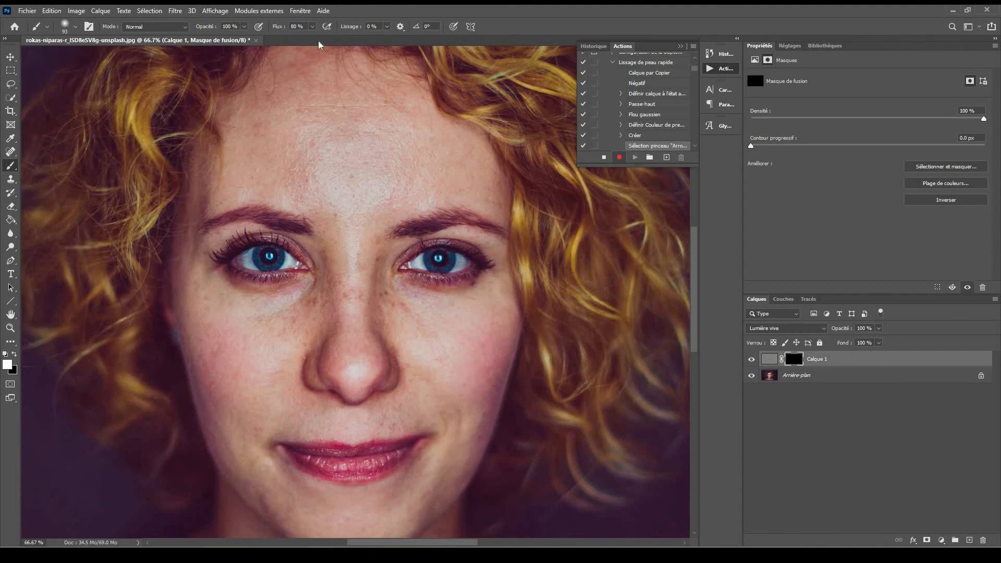
pyautogui.click(313, 28)
pyautogui.click(604, 158)
# Delete Calque 1 with its mask so that only the background layer is left for testing the action.
pyautogui.keyDown('ctrl'); pyautogui.click(837, 360); pyautogui.keyUp('ctrl')
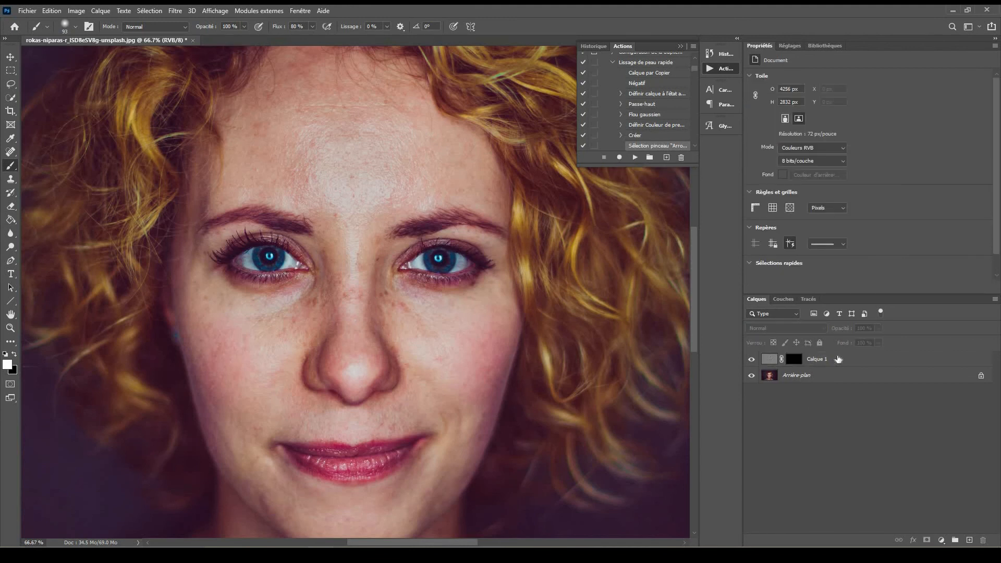
pyautogui.click(838, 359)
pyautogui.press('Delete')
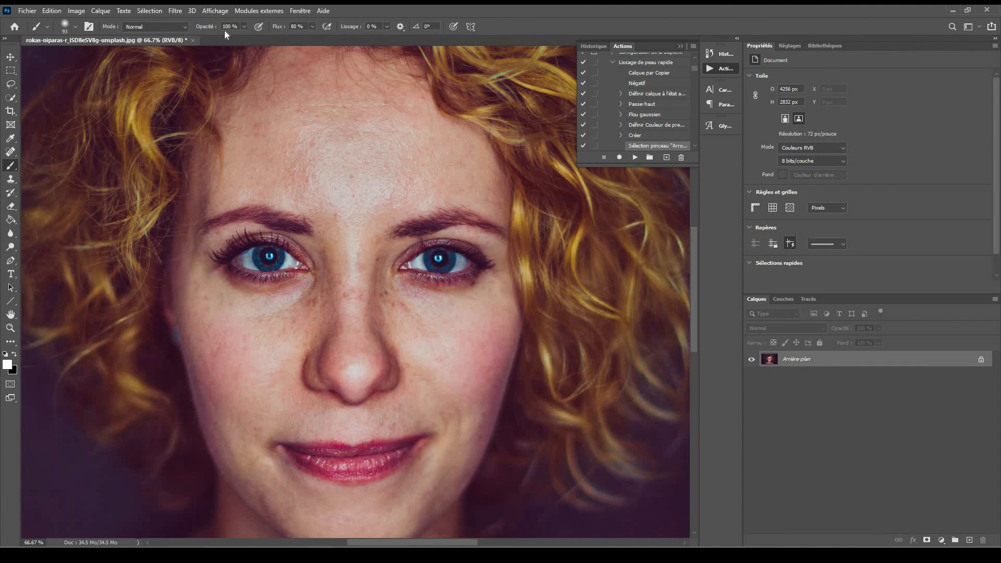
pyautogui.hotkey('alt', 'n')
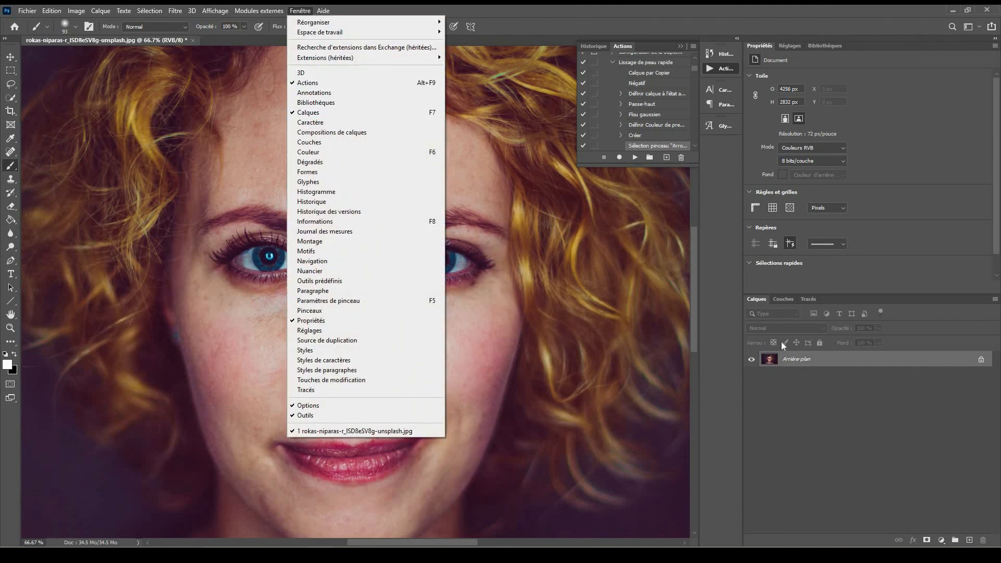
pyautogui.press('Escape')
# Play the "Lissage de peau rapide" action on the portrait and paint over the cheek skin on the new layer's mask.
pyautogui.scroll(1, 656, 116)
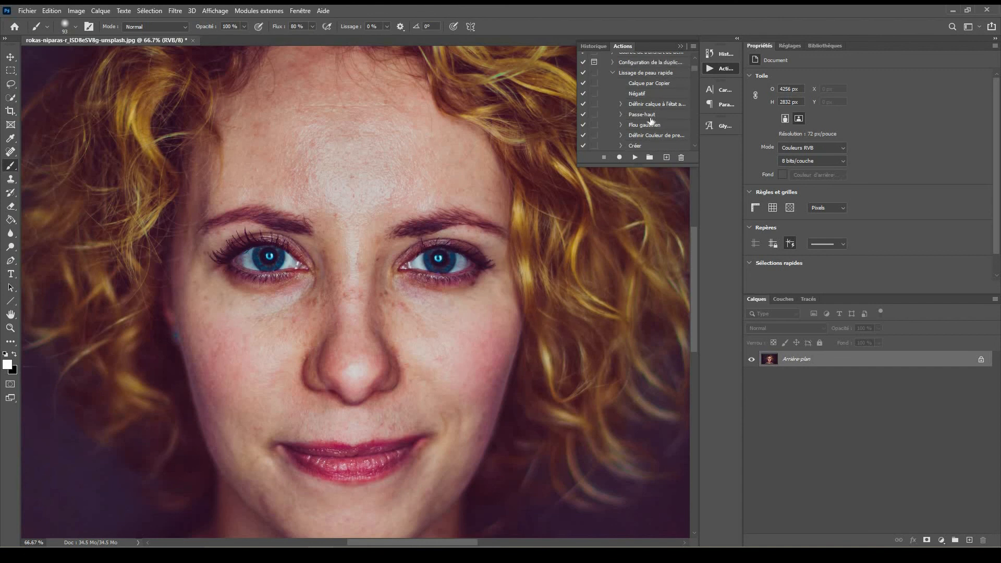
pyautogui.click(613, 74)
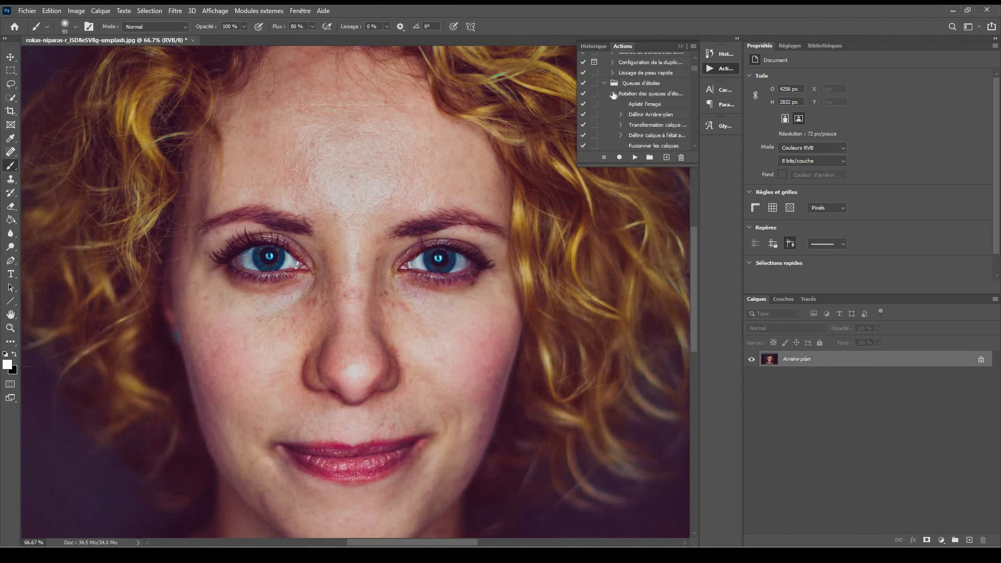
pyautogui.click(641, 76)
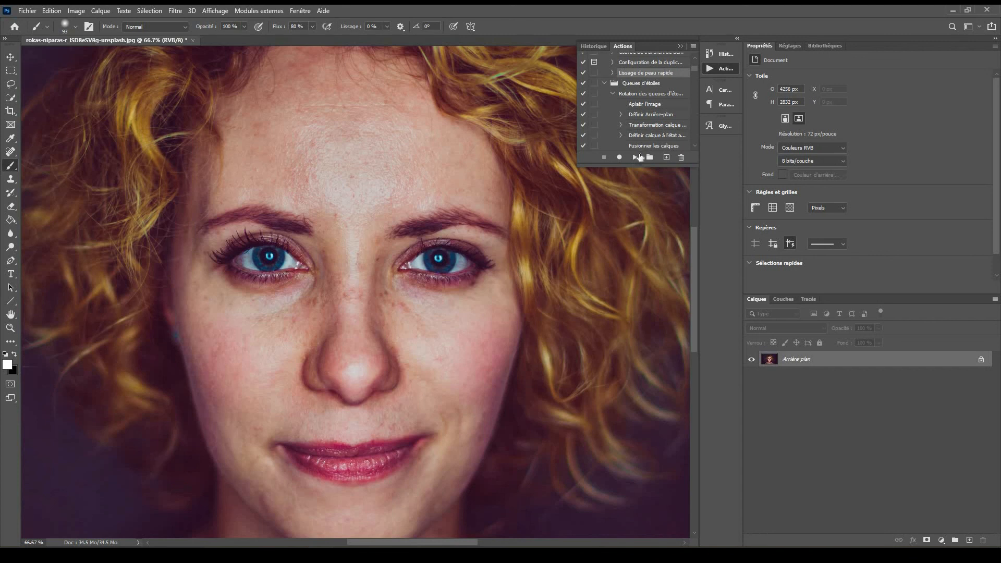
pyautogui.click(636, 157)
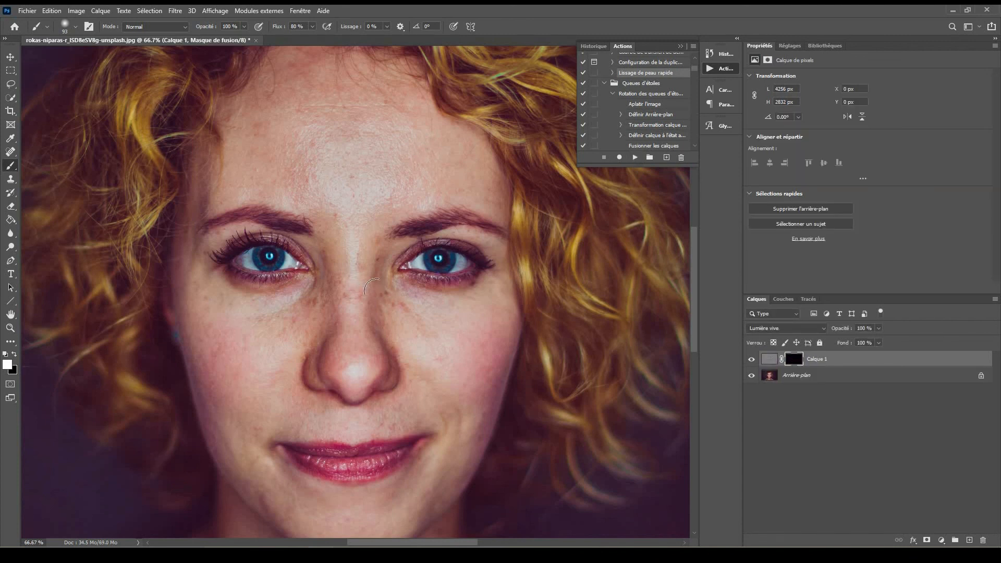
pyautogui.moveTo(409, 326)
pyautogui.mouseDown()
pyautogui.moveTo(435, 365)
pyautogui.moveTo(329, 308)
pyautogui.moveTo(258, 354)
pyautogui.moveTo(199, 331)
pyautogui.moveTo(213, 345)
pyautogui.moveTo(208, 386)
pyautogui.mouseUp()
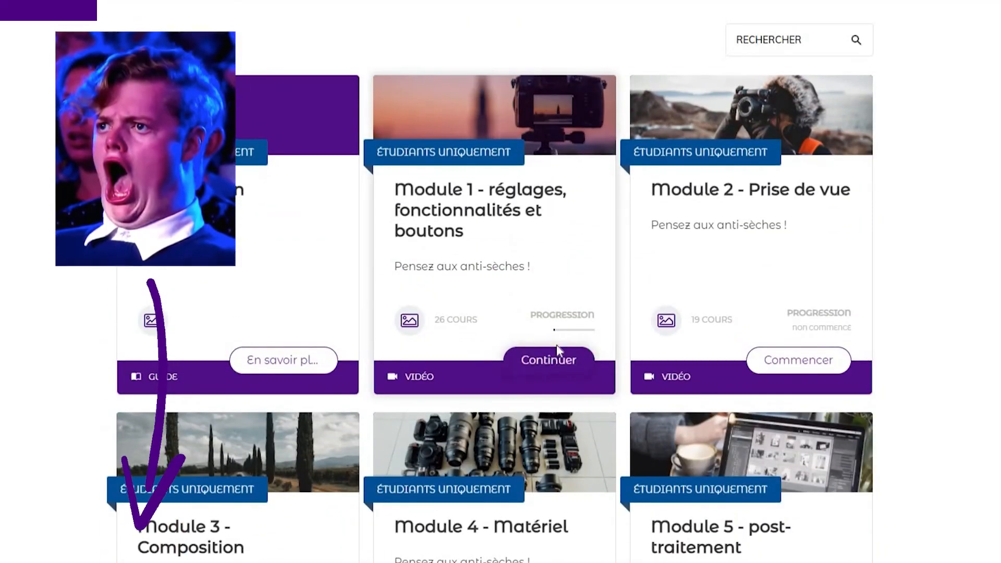
# Switch to the photography course website, open Module 1 and view the lesson "Les différents modes de collimateurs et lequel choisir ?".
pyautogui.click(556, 355)
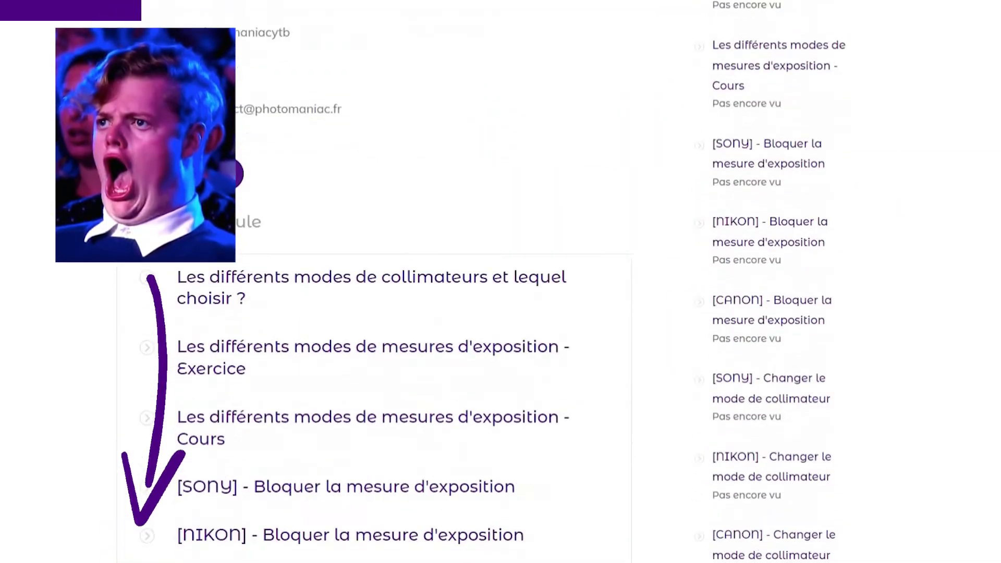
pyautogui.scroll(-15, 516, 261)
pyautogui.scroll(15, 516, 209)
pyautogui.click(516, 151)
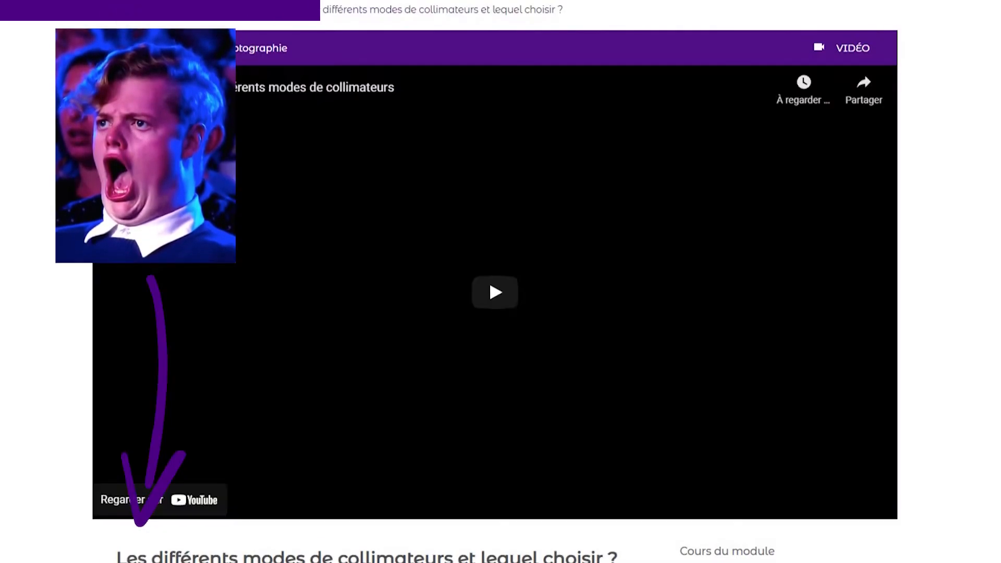
# Browse the module's lesson list and view the lesson "Les différents modes autofocus et lequel choisir ?" with its resources.
pyautogui.scroll(-10, 365, 313)
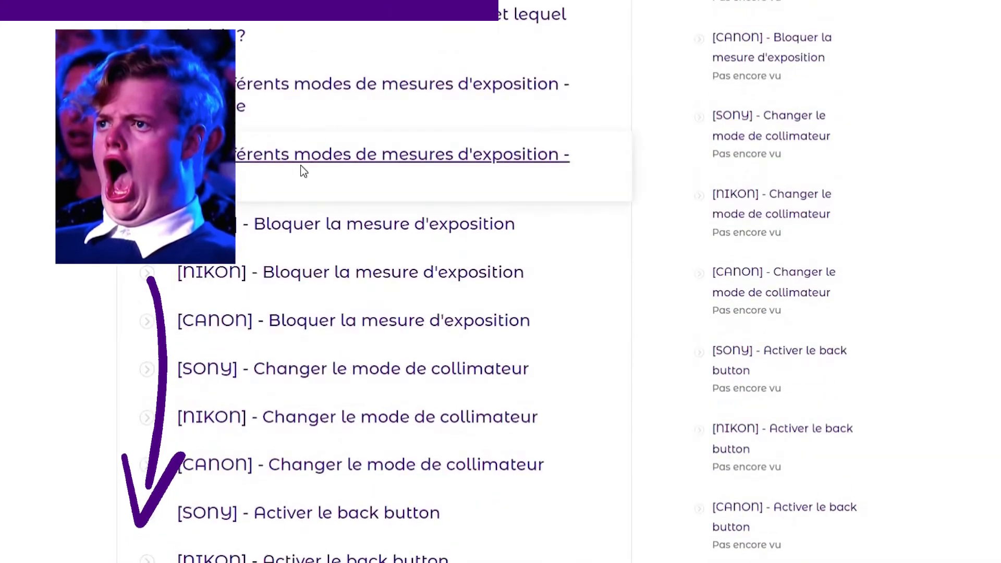
pyautogui.scroll(-14, 525, 245)
pyautogui.scroll(-1, 401, 215)
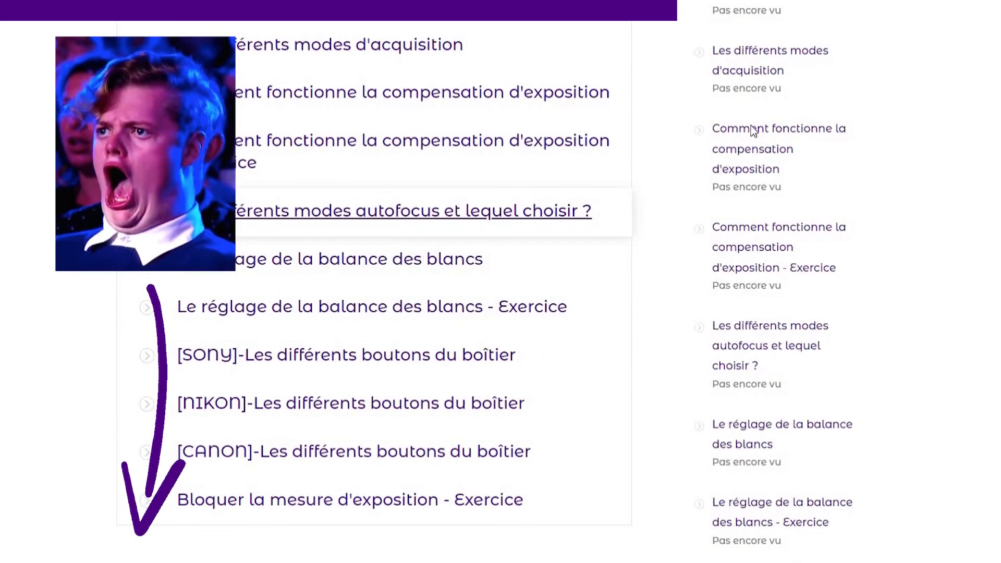
pyautogui.click(401, 213)
pyautogui.scroll(-8, 400, 214)
pyautogui.scroll(8, 365, 282)
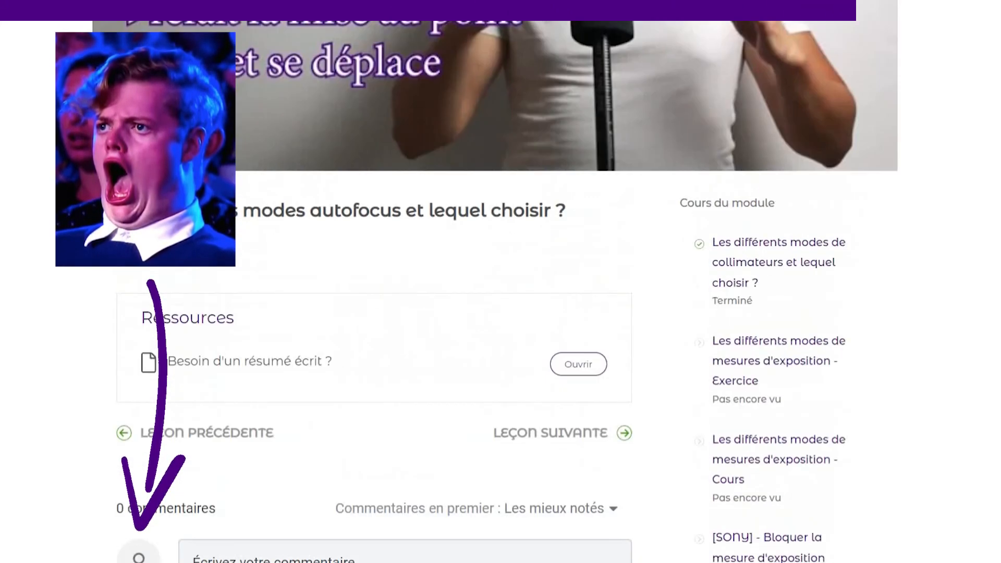